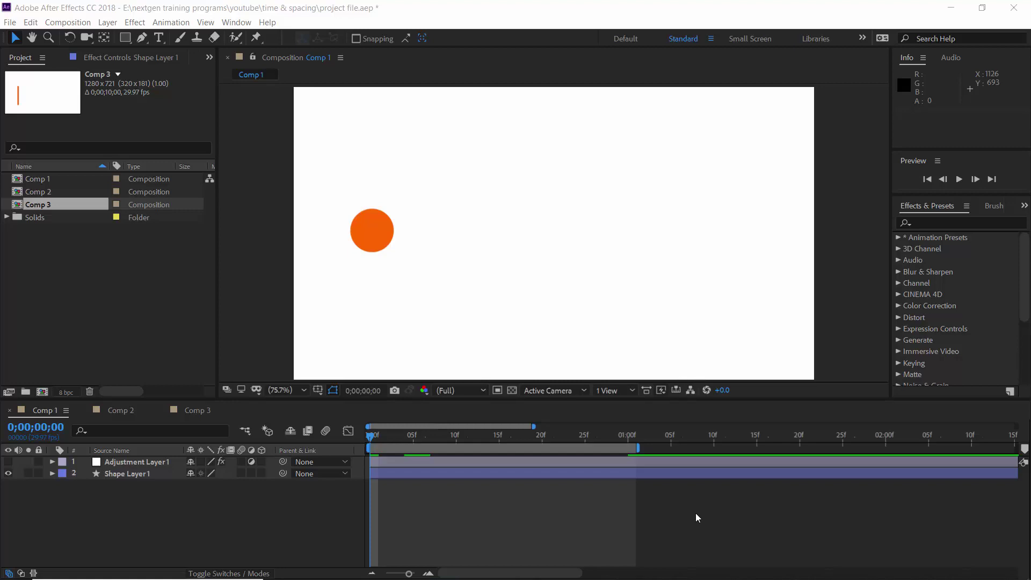
Preview the ball animation in Comp 1 and reveal the Position keyframes of Shape Layer 1
left_click(580, 477)
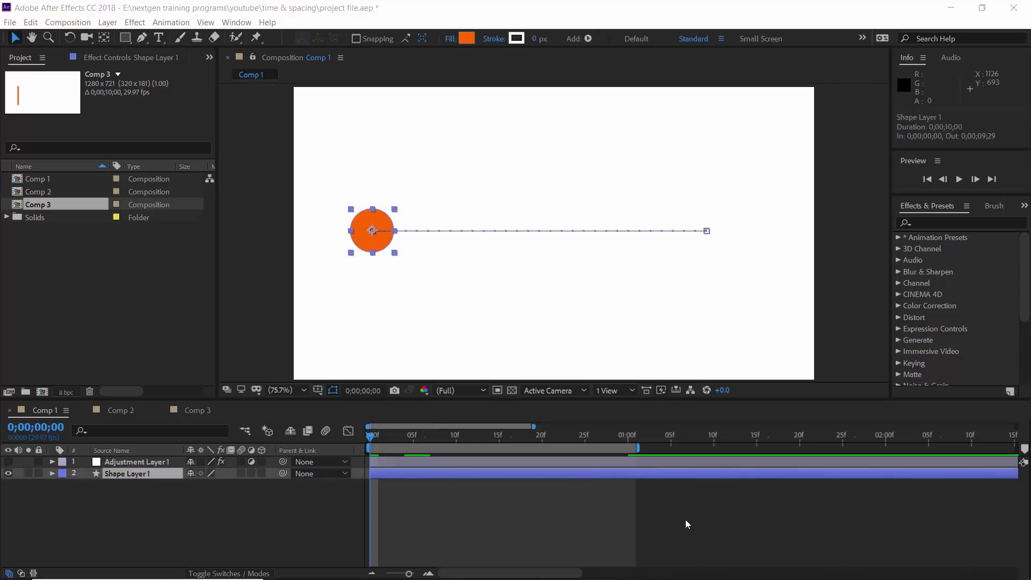
left_click(693, 520)
key("space")
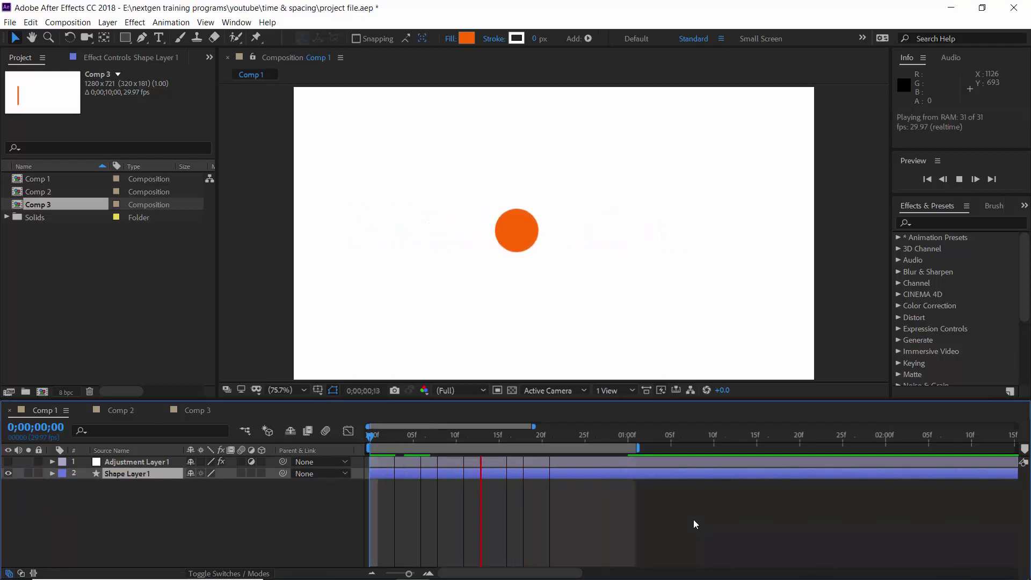
key("space")
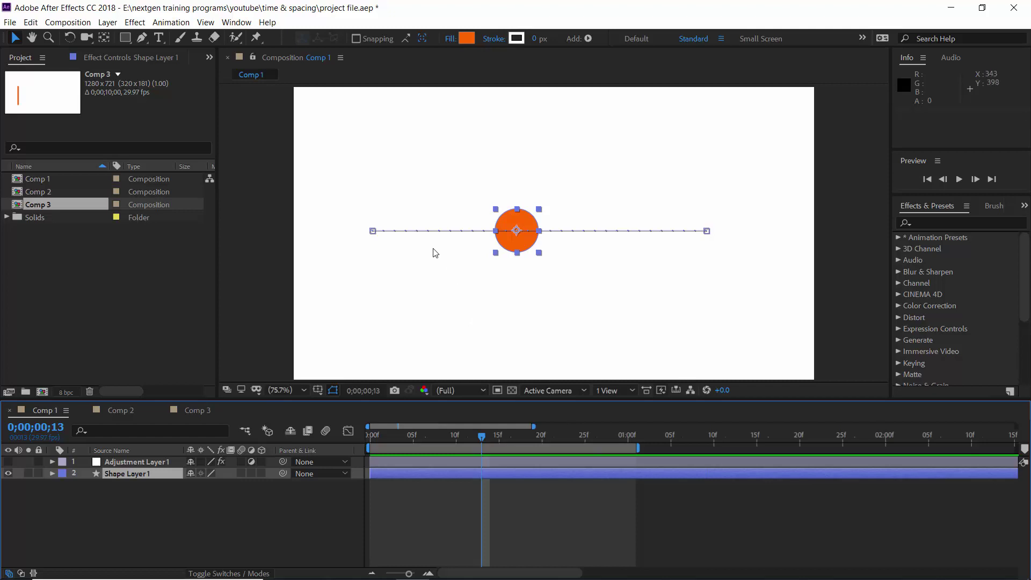
key("slash")
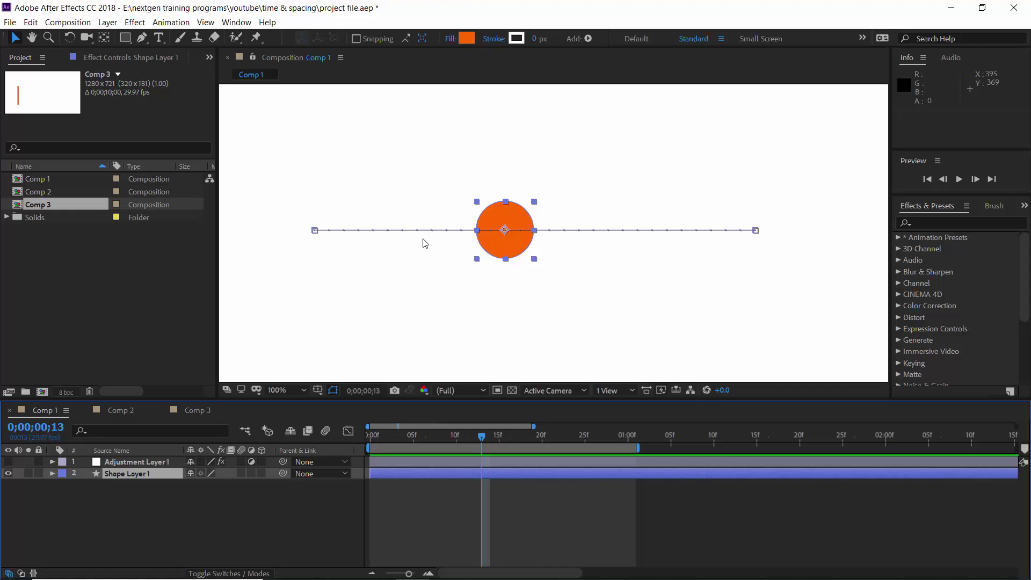
key("p")
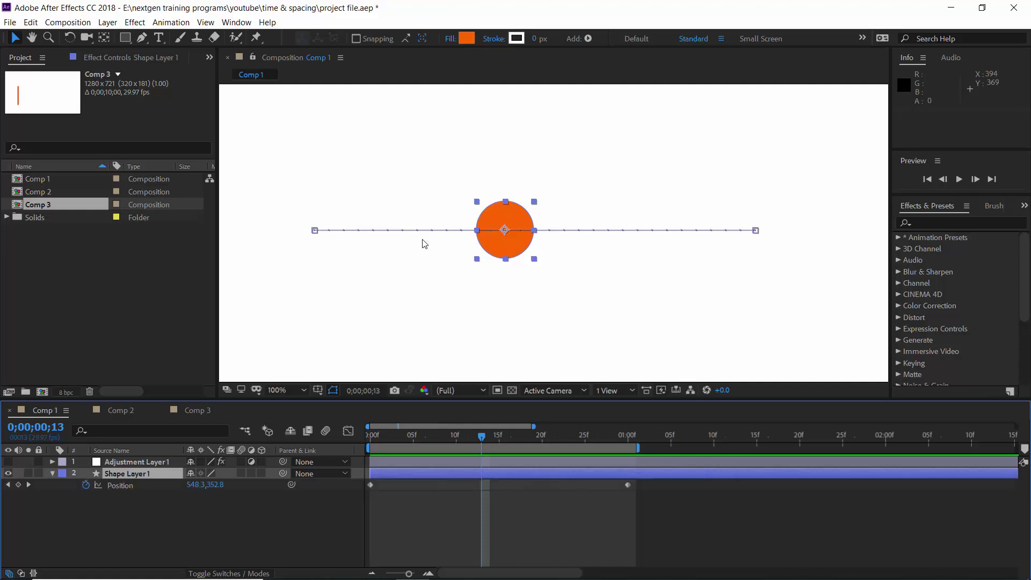
Check the frame rate in Comp 1's composition settings
left_click(155, 461)
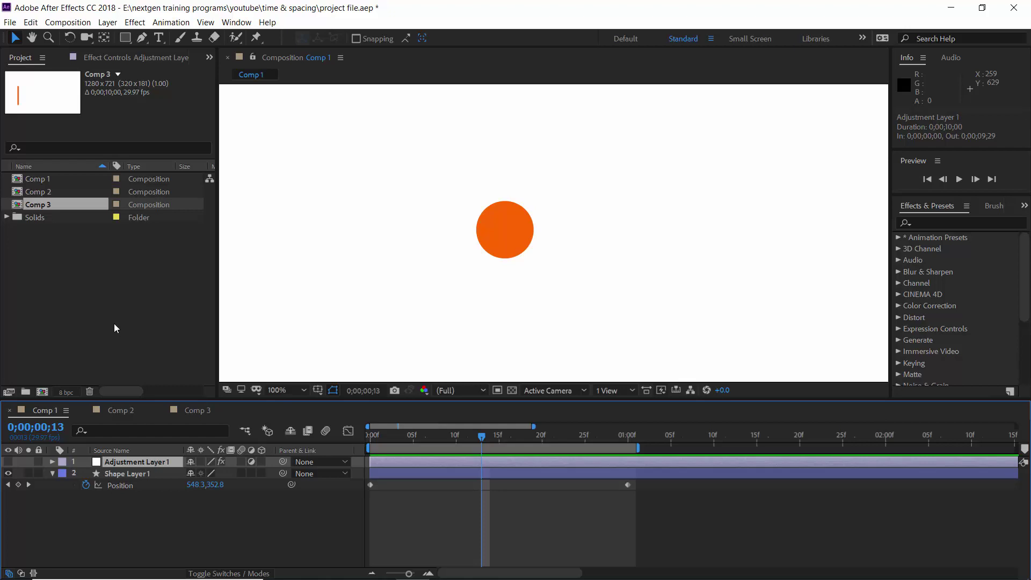
left_click(35, 180)
right_click(36, 180)
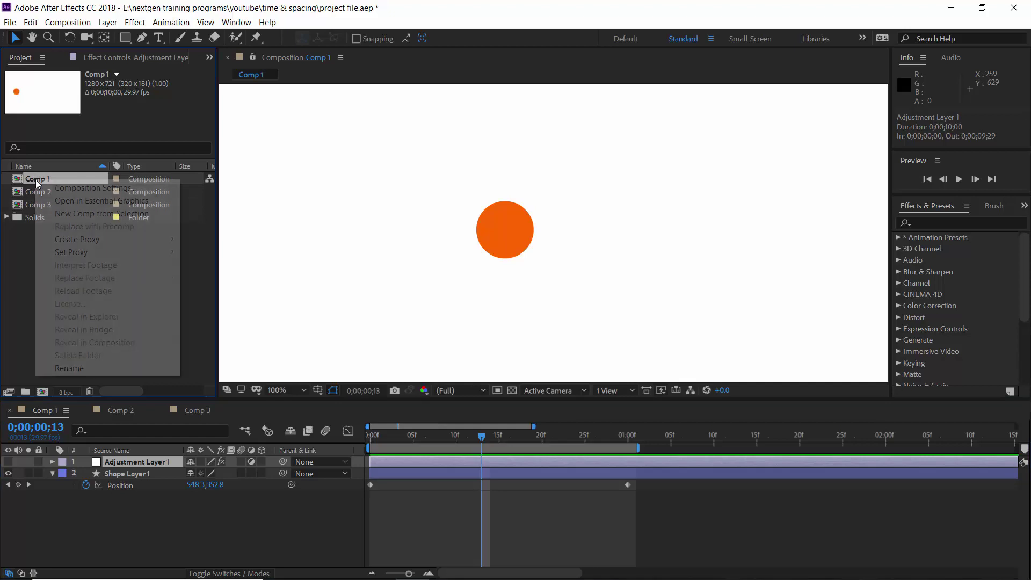
left_click(45, 188)
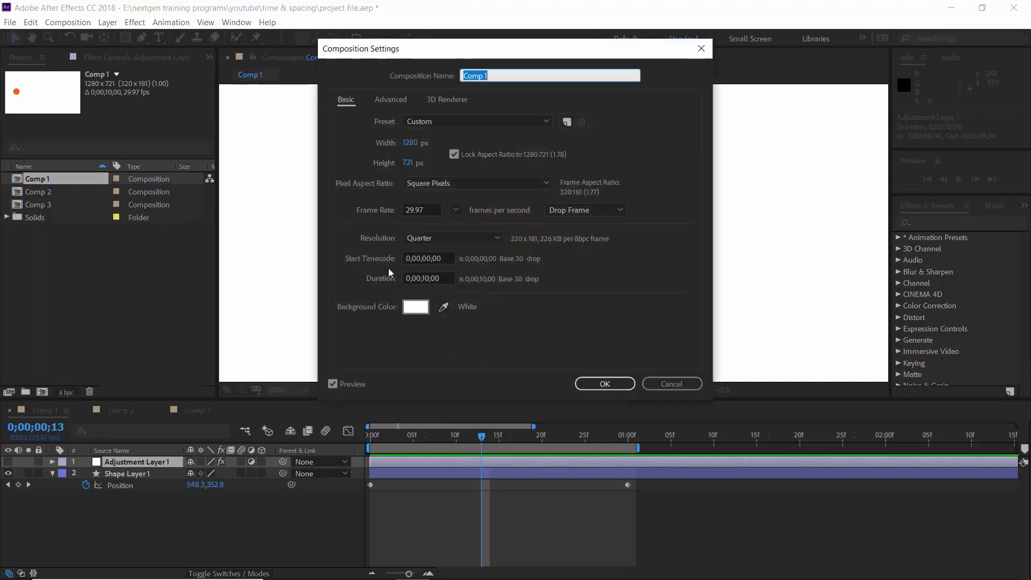
left_click(409, 209)
double_click(409, 210)
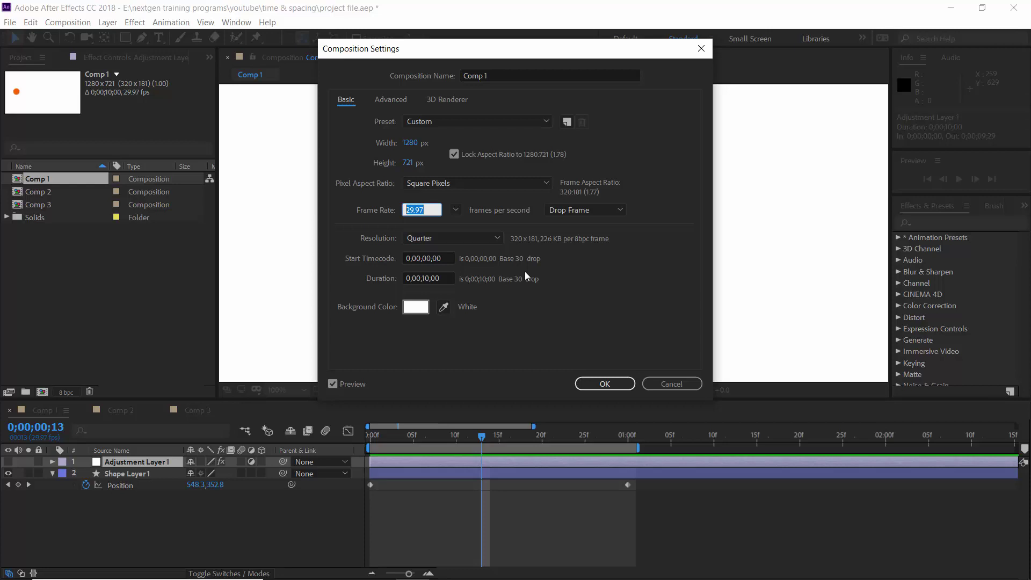
left_click(623, 383)
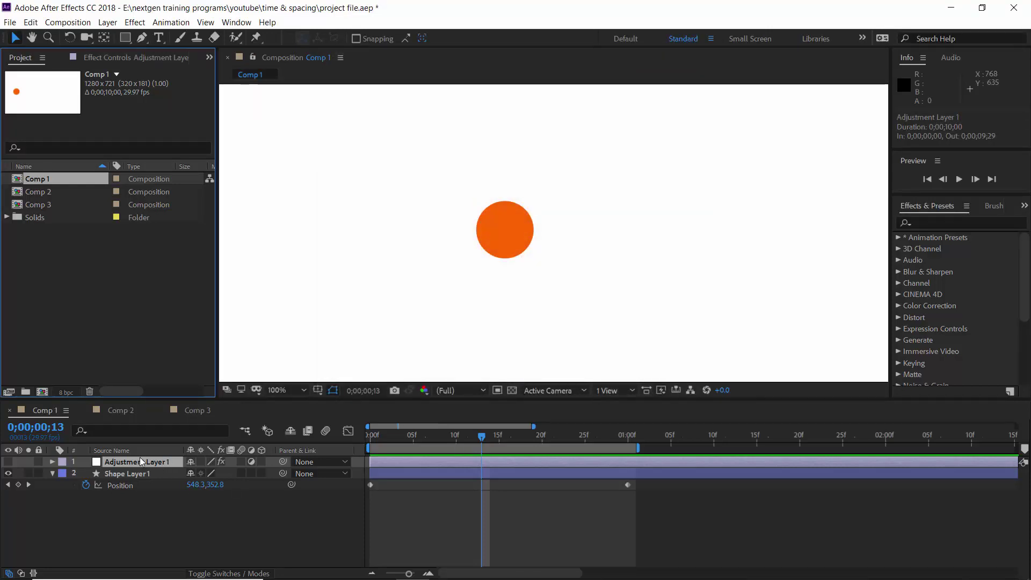
Show the Echo effect settings of Adjustment Layer 1, make the layer visible, and set the current time to 0;00;01;00
left_click(111, 57)
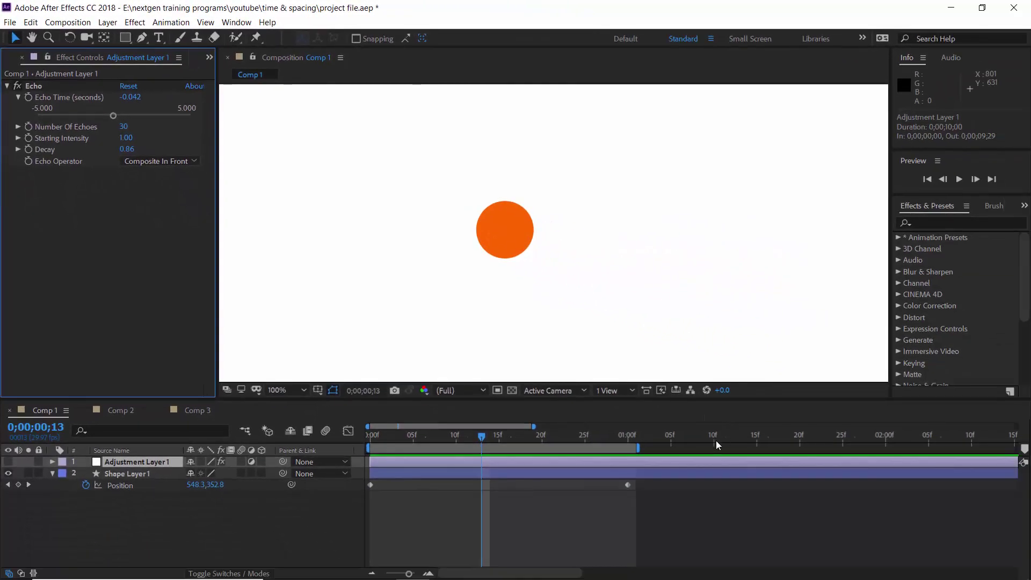
left_click_drag(628, 444, 534, 445)
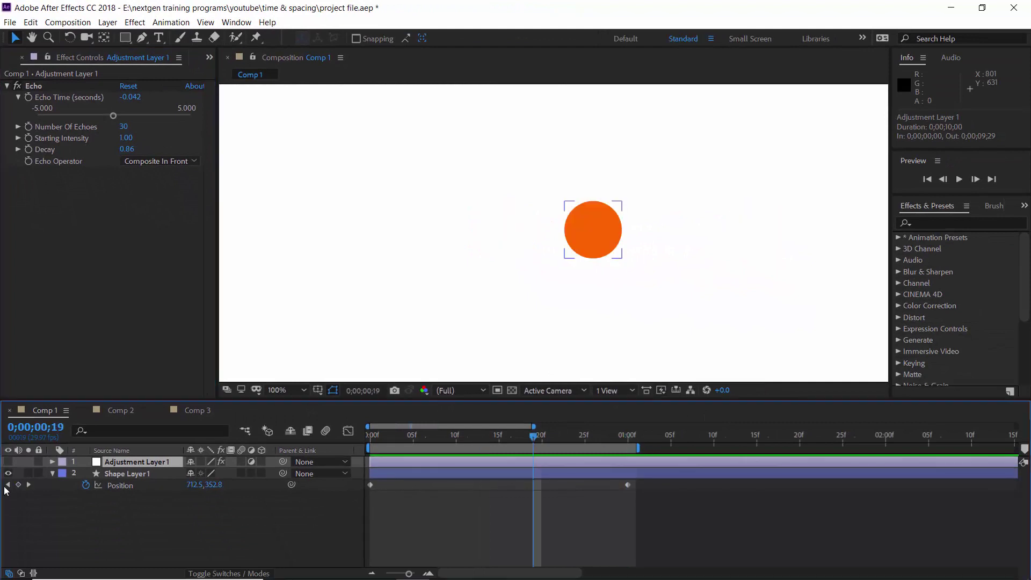
left_click(8, 462)
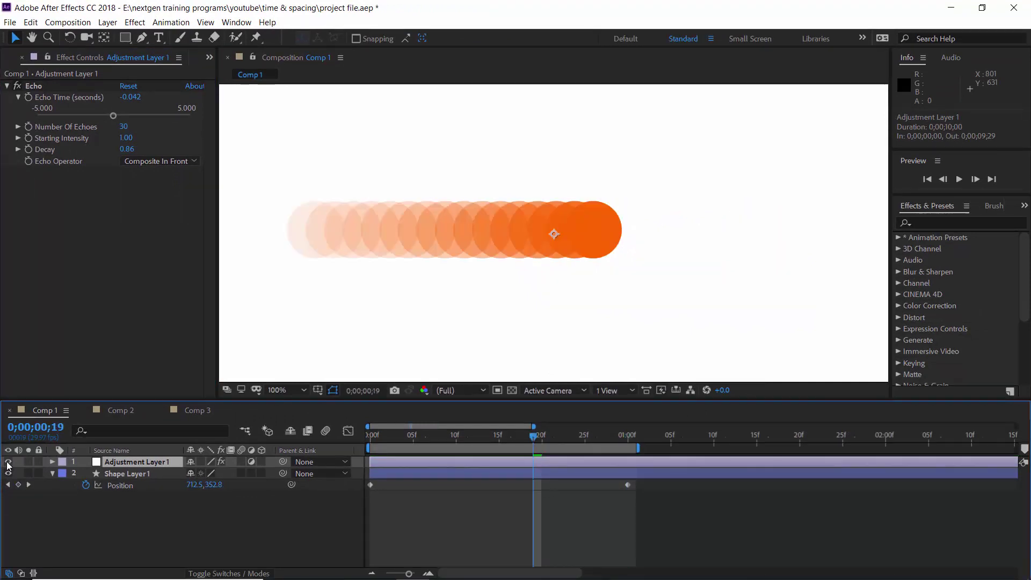
key("h")
mouse_move(345, 322)
left_mouse_down()
mouse_move(446, 315)
mouse_move(337, 316)
left_mouse_up()
key("v")
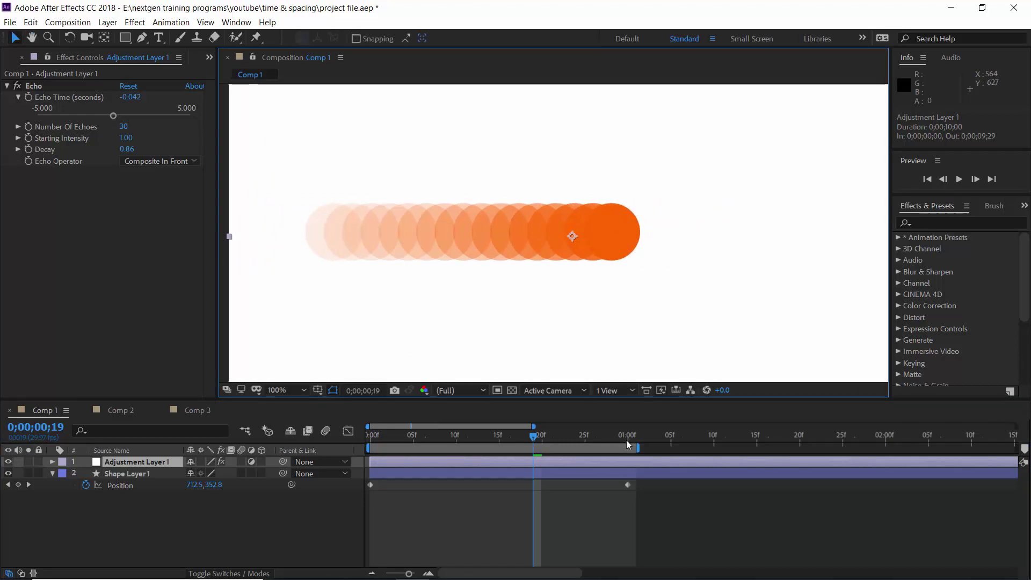
left_click(628, 444)
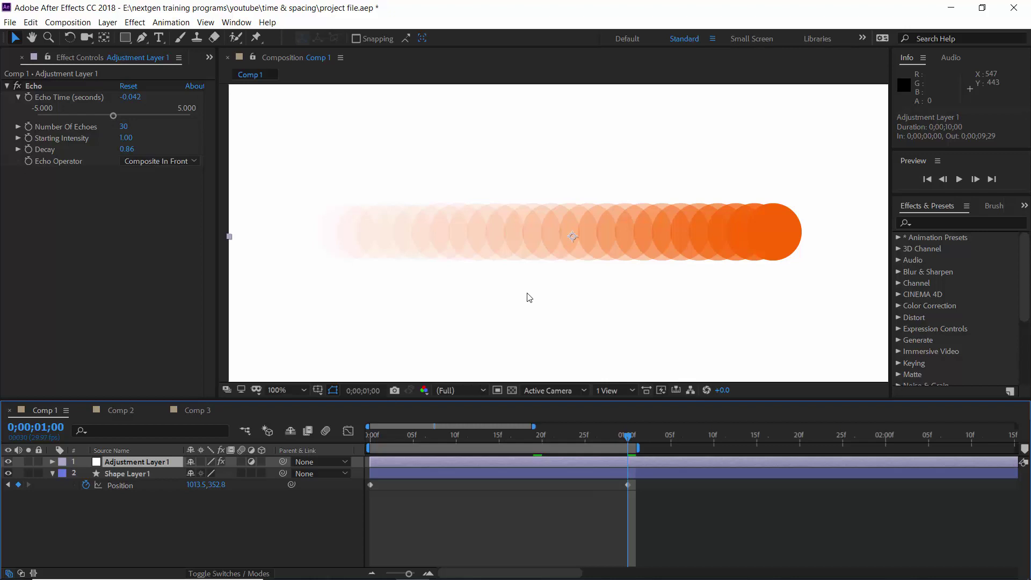
Apply Easy Ease to both Position keyframes of Shape Layer 1
left_click_drag(652, 508, 372, 484)
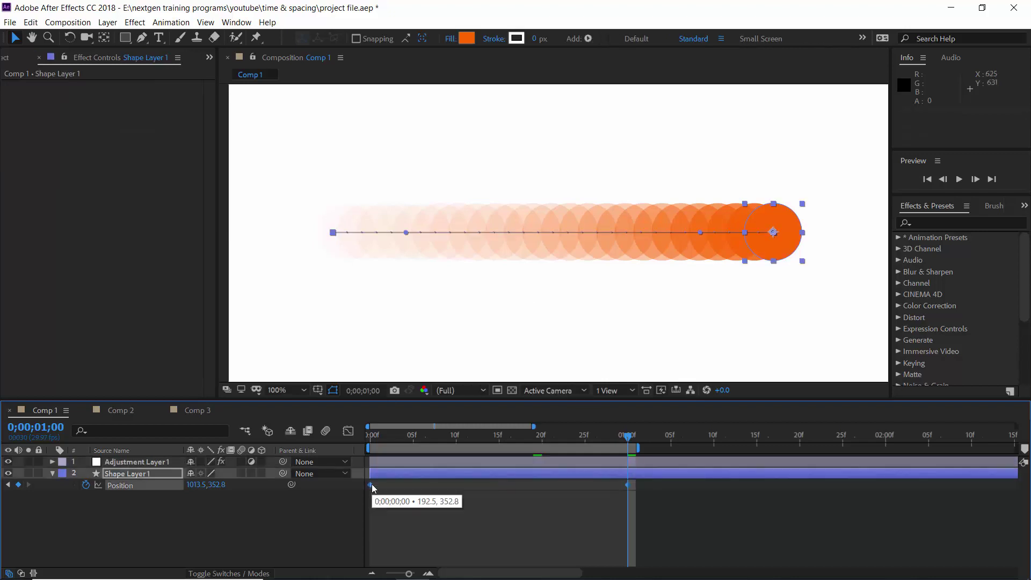
right_click(372, 484)
mouse_move(429, 476)
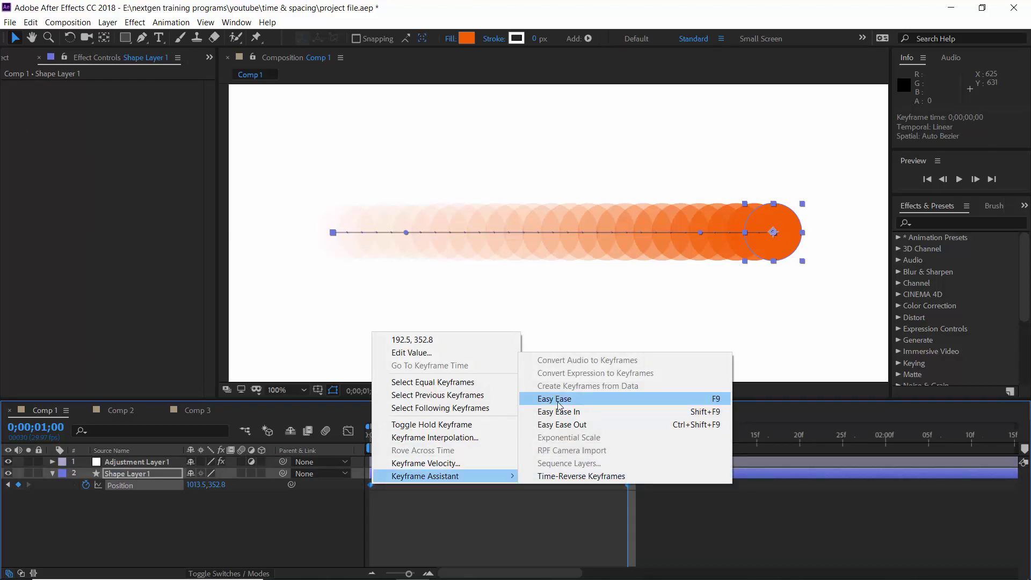
left_click(558, 401)
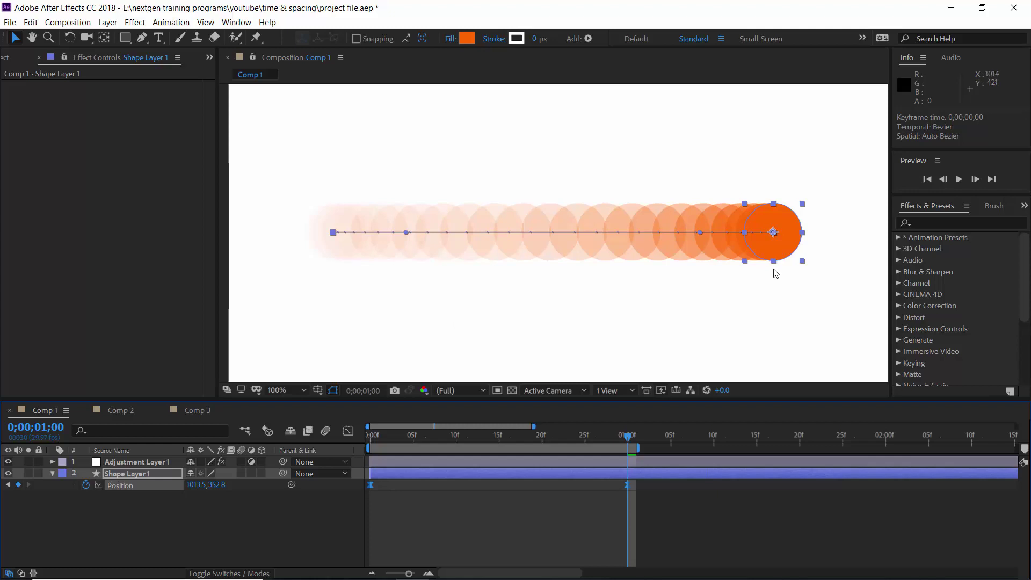
Preview the eased ball motion with Adjustment Layer 1 hidden, and show the layer again at 0;00;01;00
left_click(8, 462)
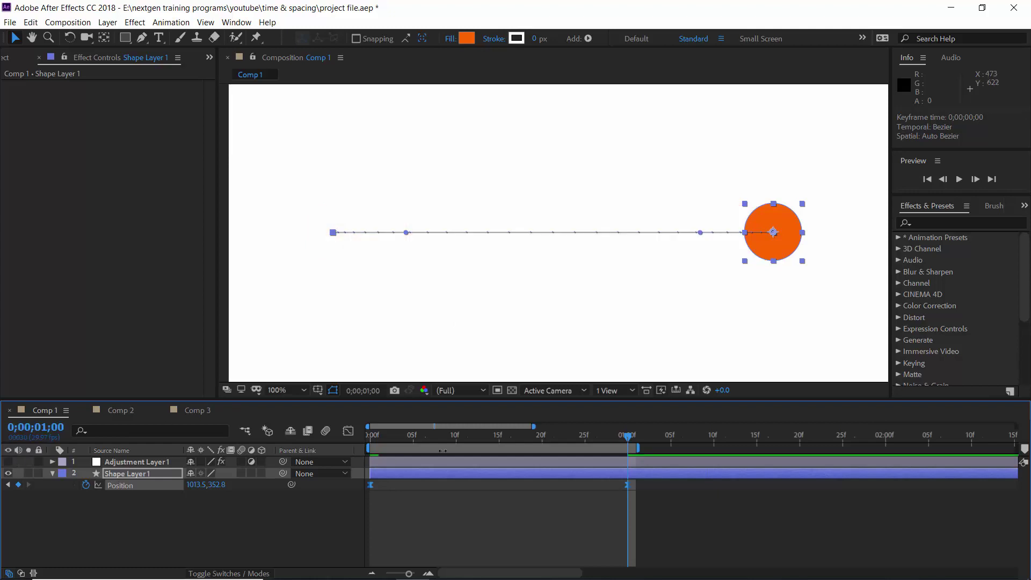
key("space")
key("space")
key("space")
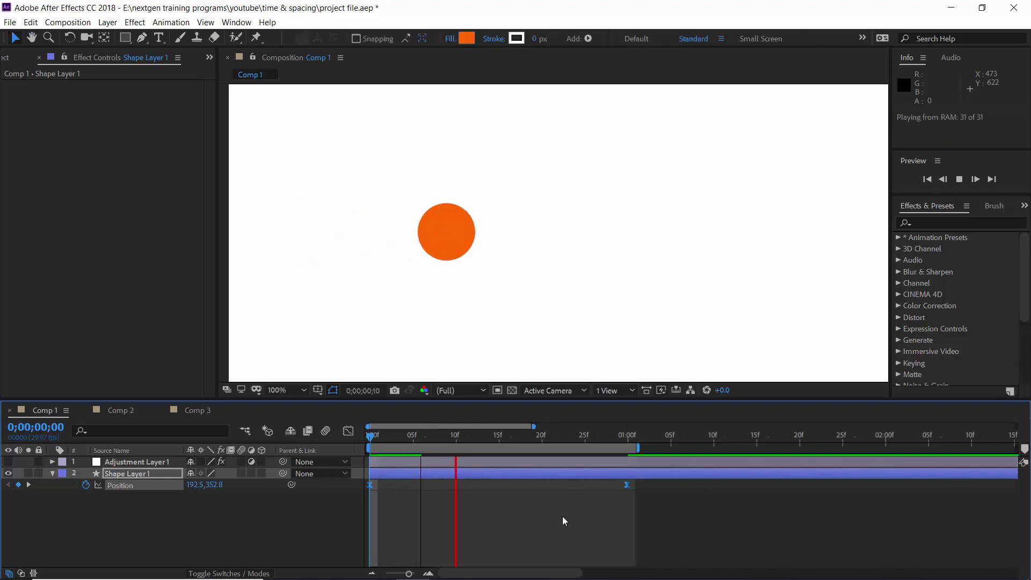
key("space")
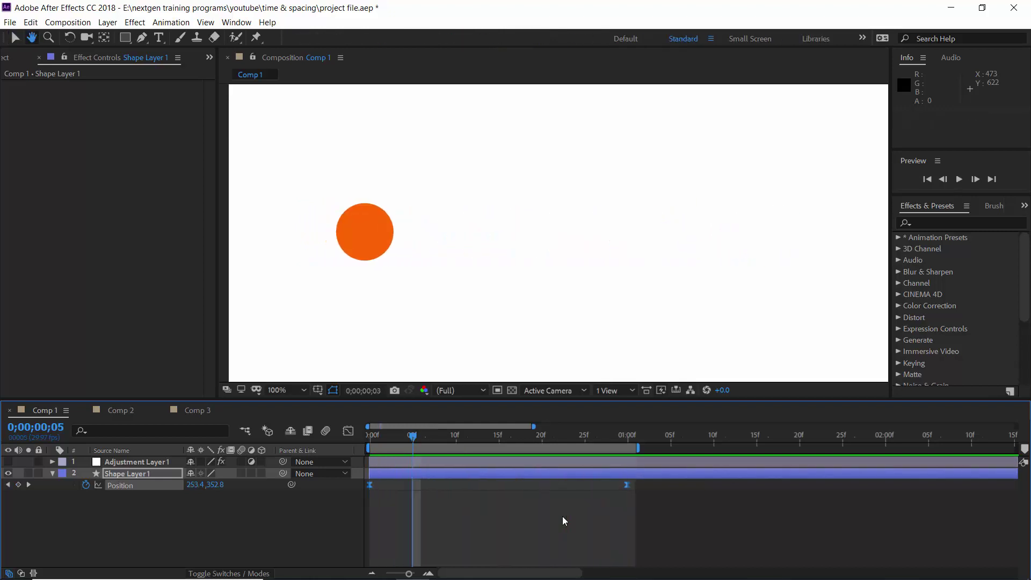
left_click(626, 439)
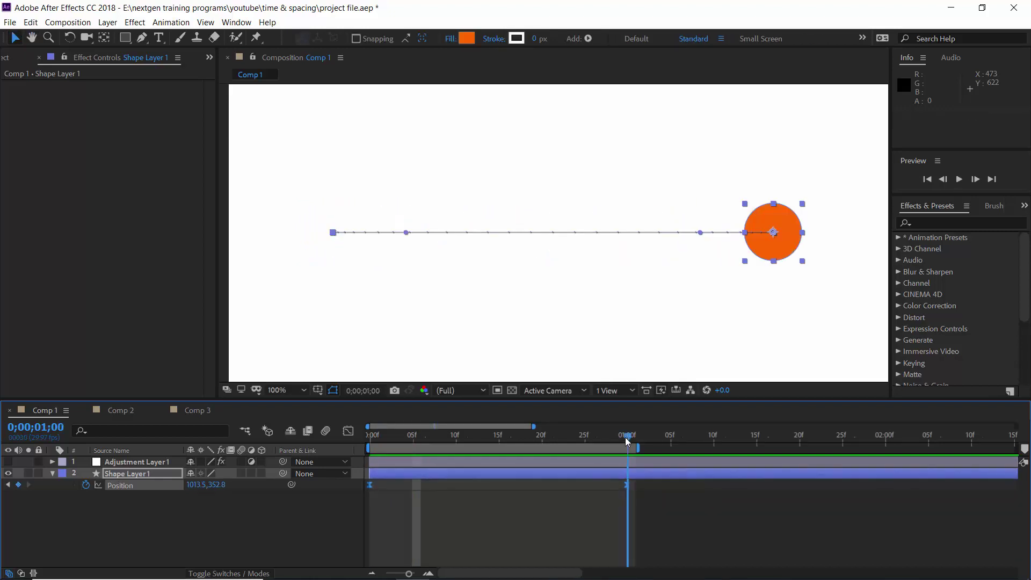
left_click(9, 461)
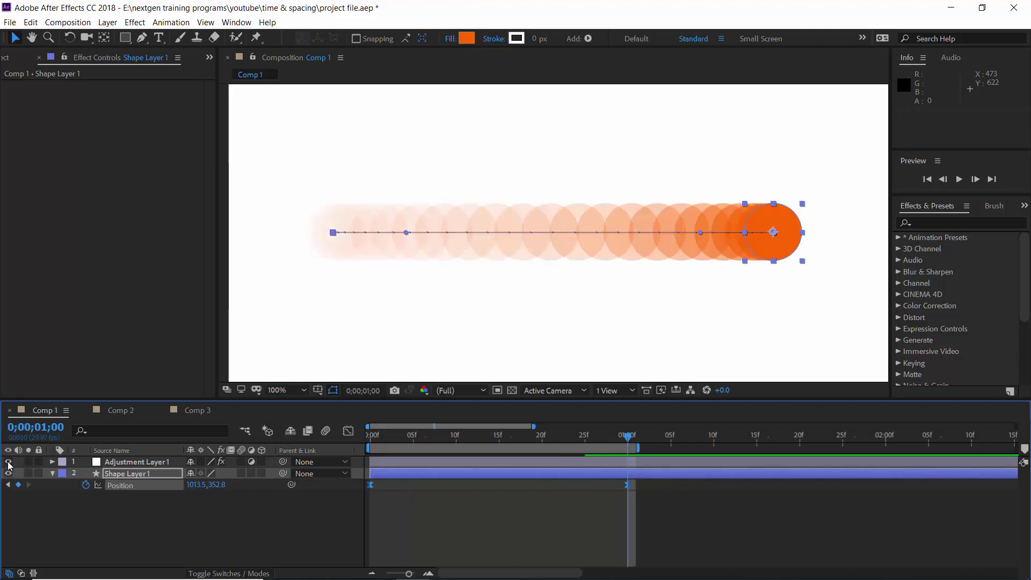
In the Position speed graph, extend the first keyframe's ease handle to about frame 9 and the last keyframe's back to about frame 20
left_click(348, 431)
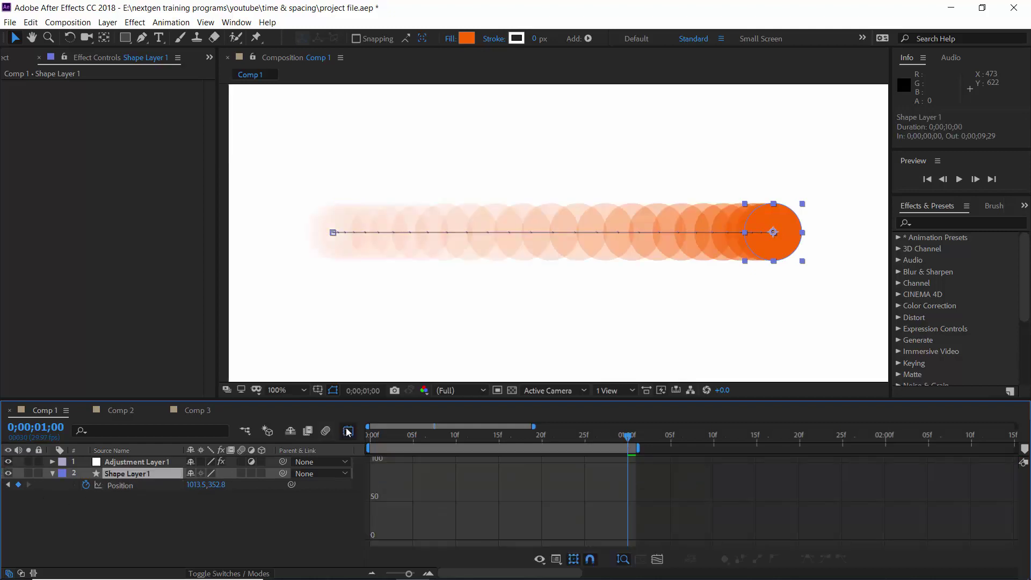
left_click(128, 485)
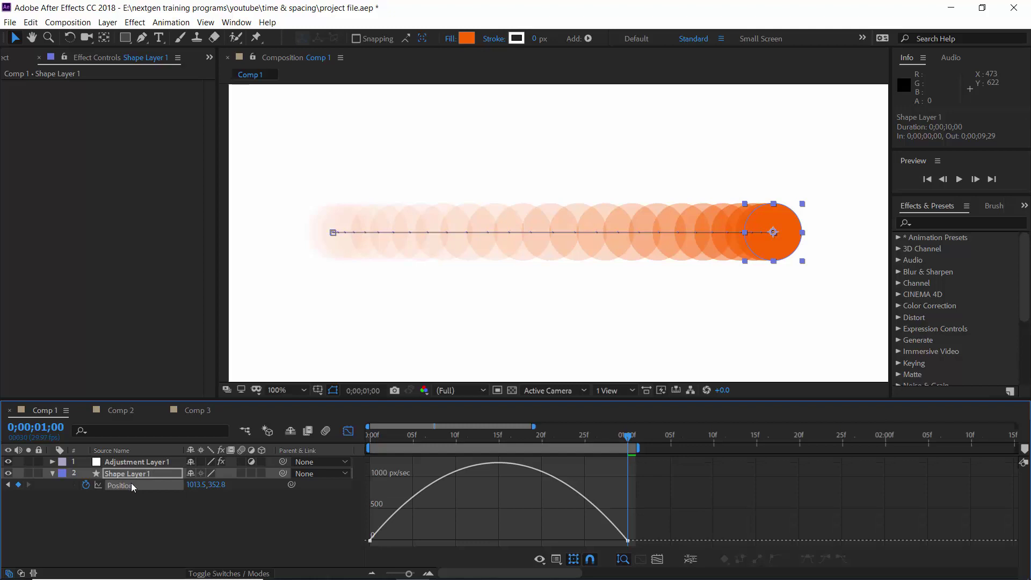
left_click(370, 540)
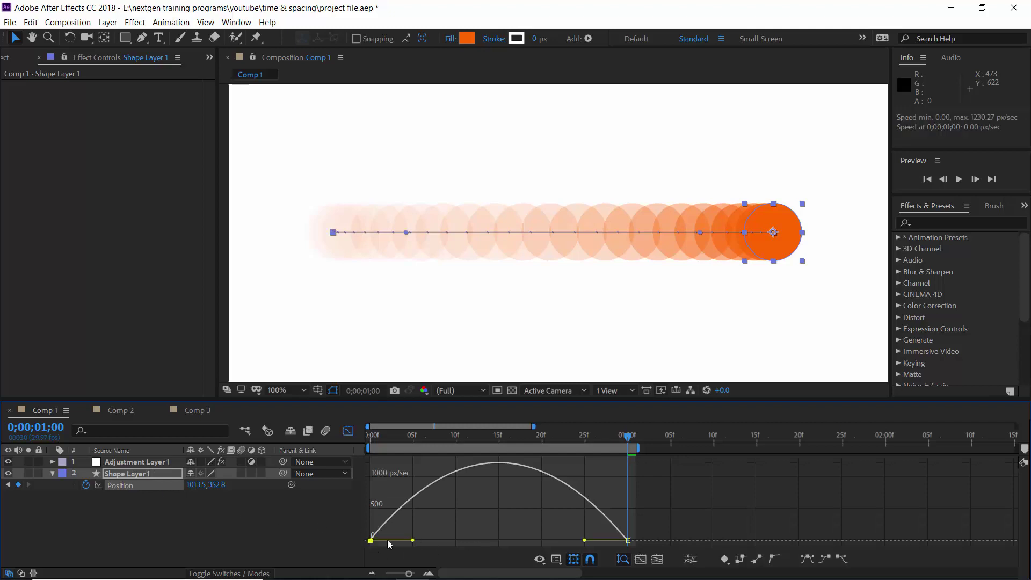
left_click_drag(421, 541, 449, 540)
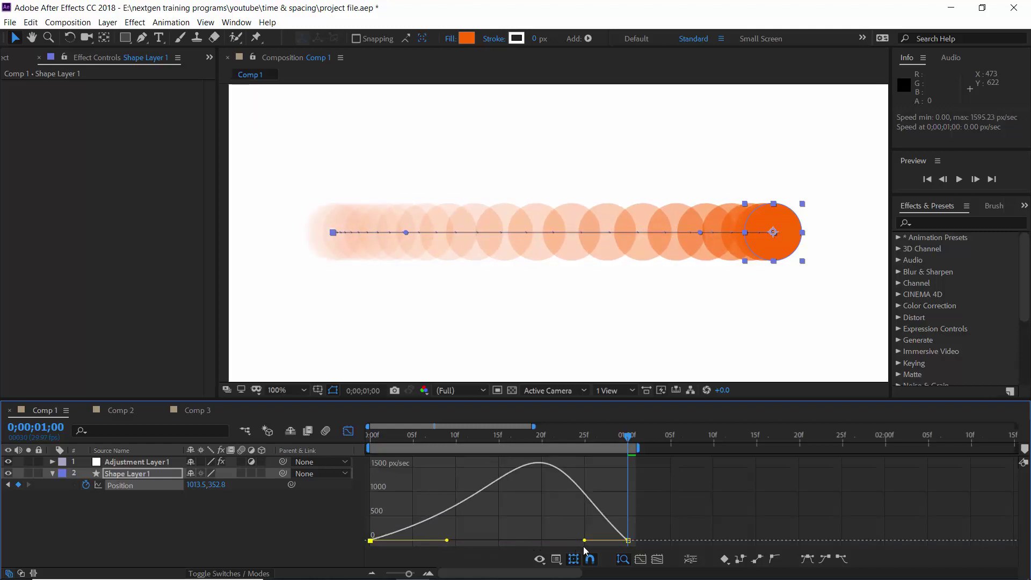
left_click_drag(584, 547, 544, 548)
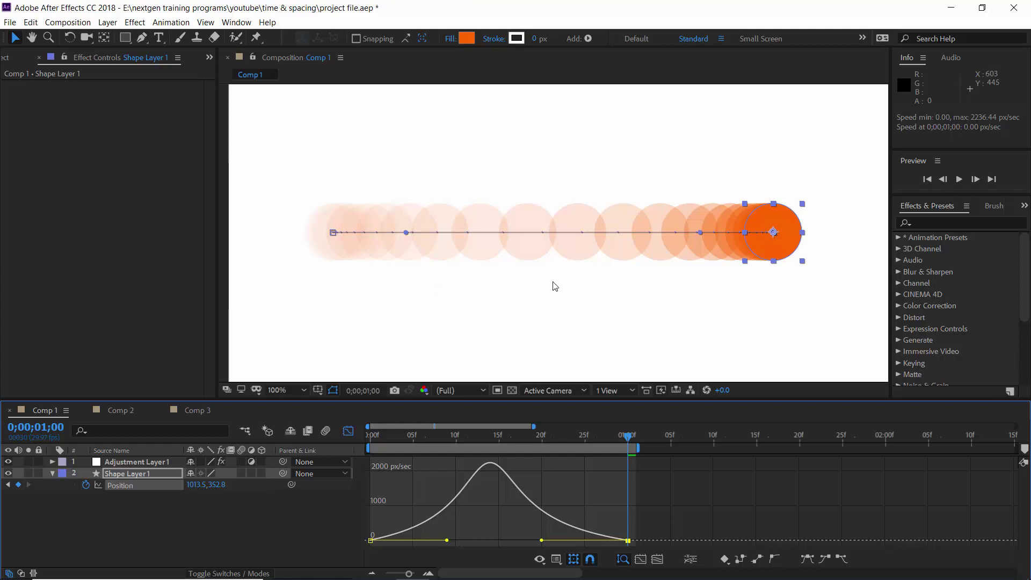
Preview the adjusted motion with the echo trail, and hide Adjustment Layer 1 to preview the ball alone
key("space")
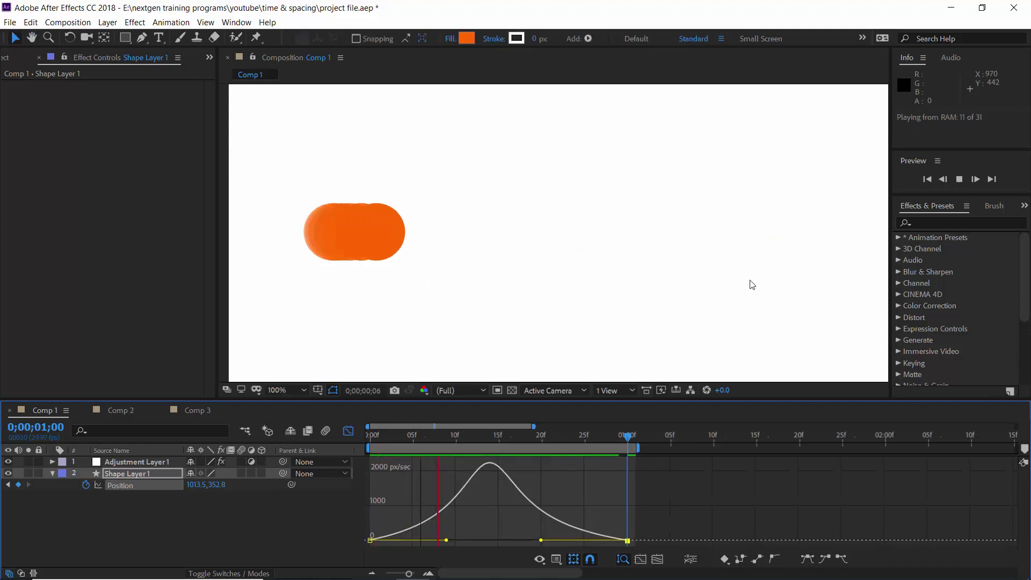
key("space")
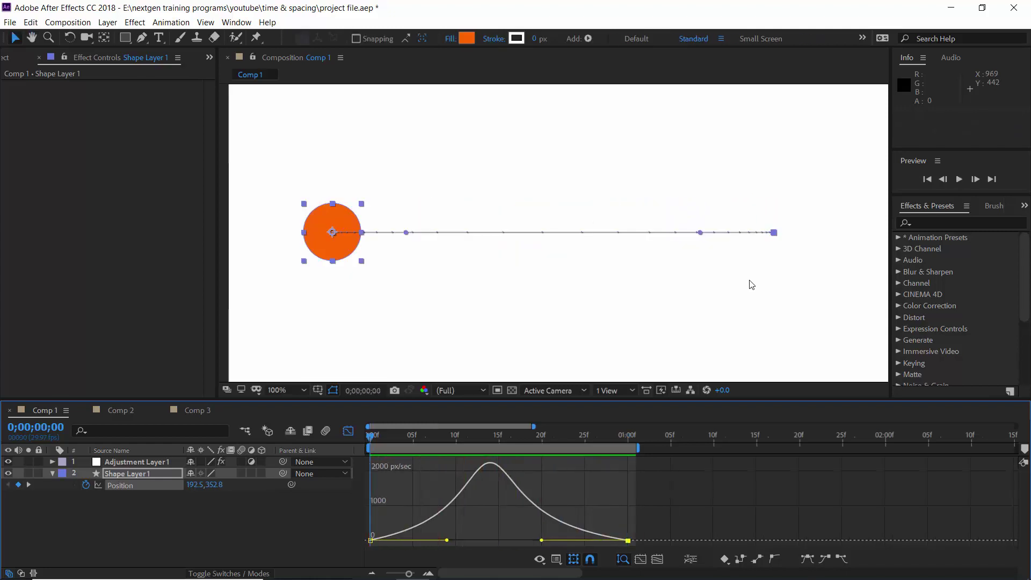
left_click(7, 462)
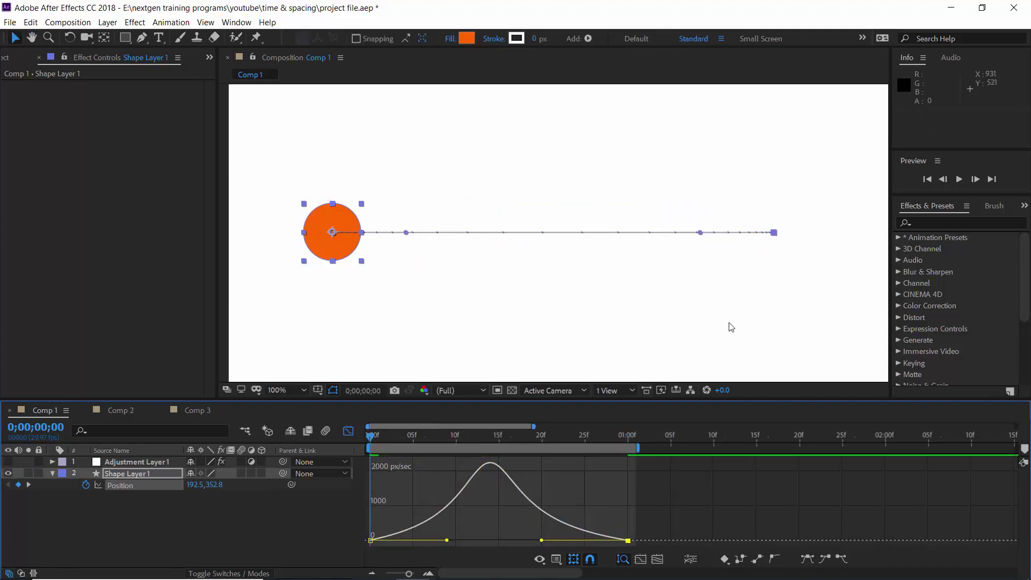
key("space")
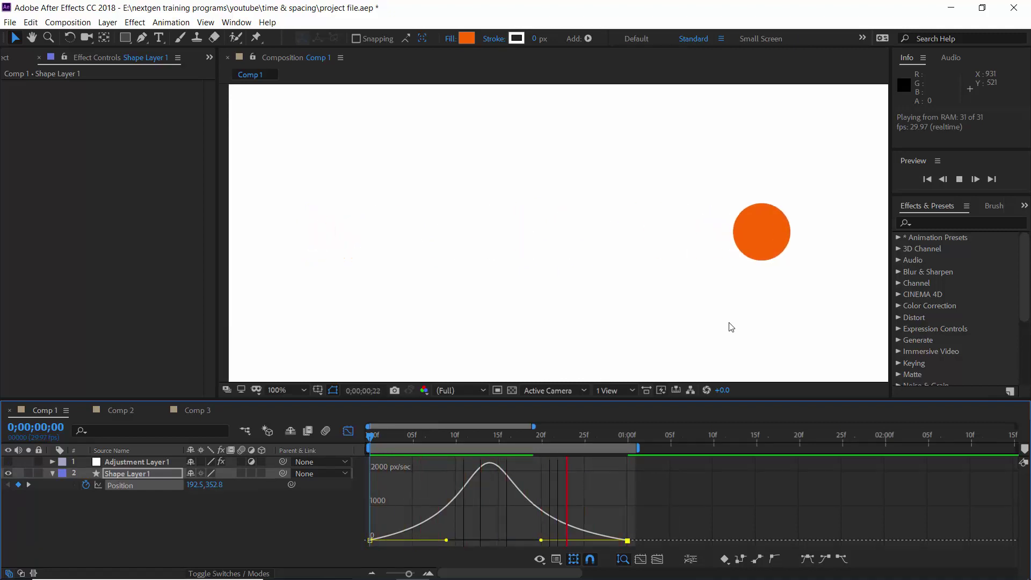
key("space")
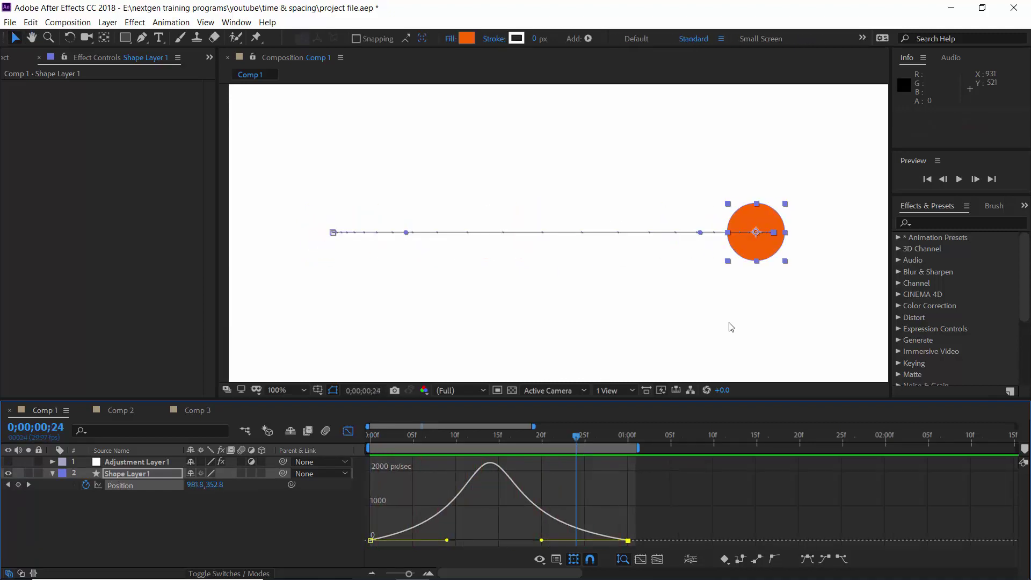
Open Comp 2 in the timeline and reveal the Position keyframes of its Shape Layer 1
left_click(111, 412)
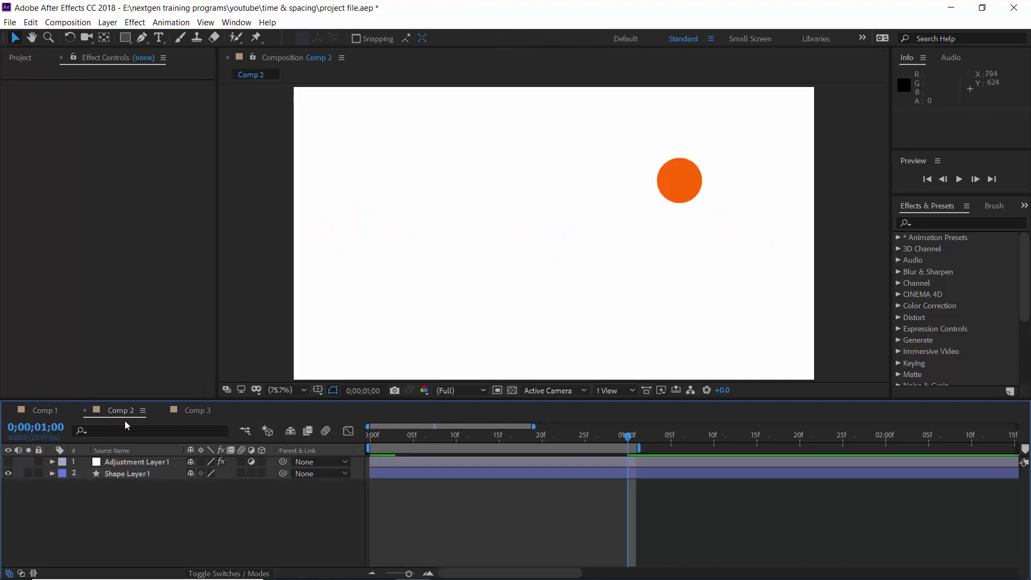
left_click(414, 476)
key("p")
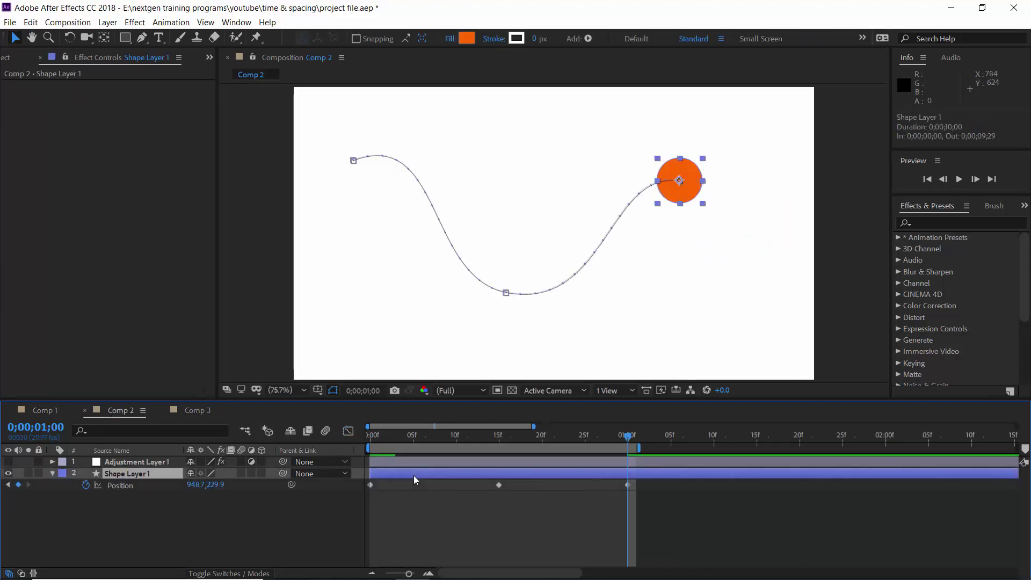
Preview the ball's motion along the curved path, and show Adjustment Layer 1 at 0;00;01;00
key("space")
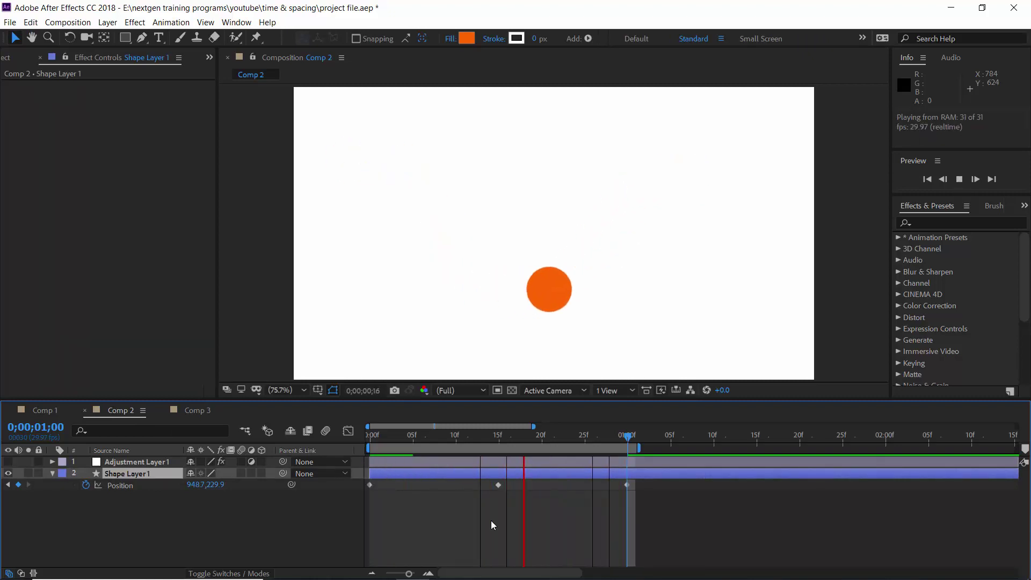
key("space")
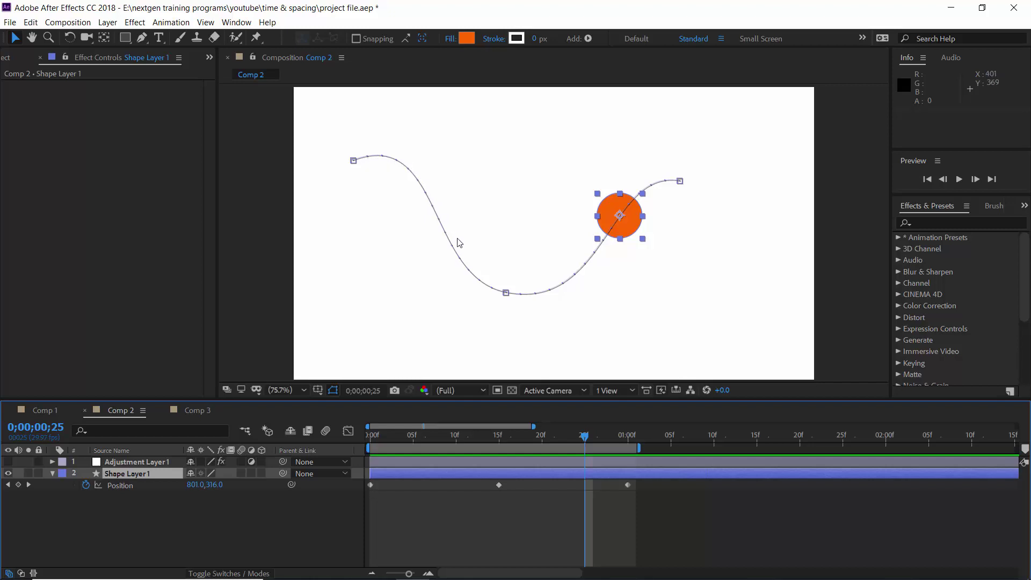
left_click(500, 292)
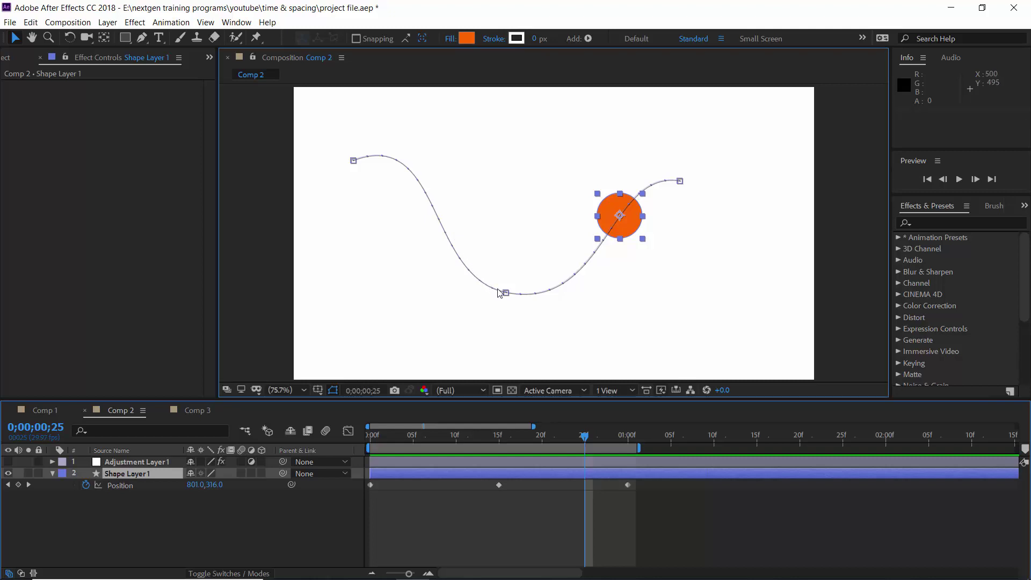
left_click(434, 475)
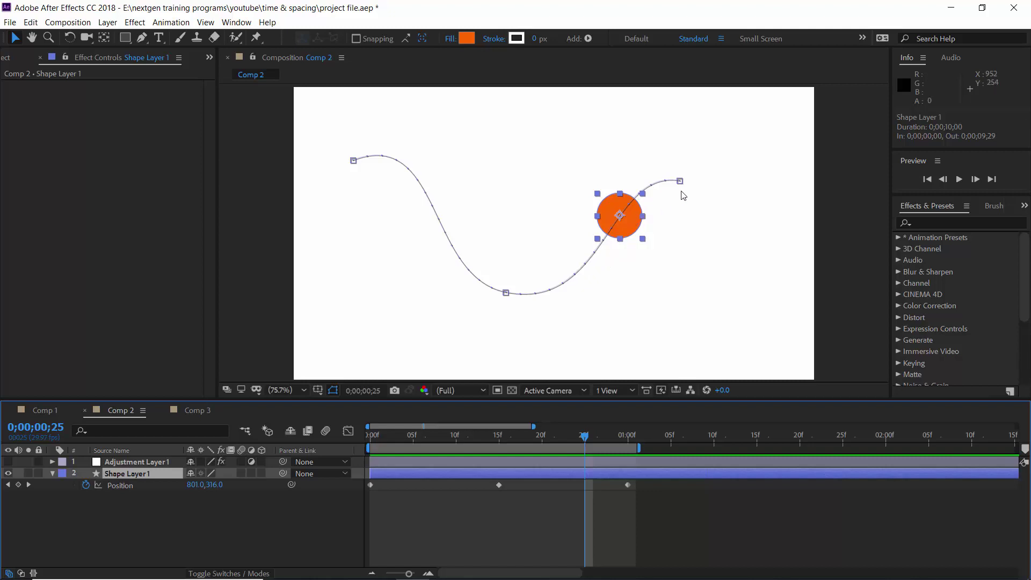
left_click(8, 462)
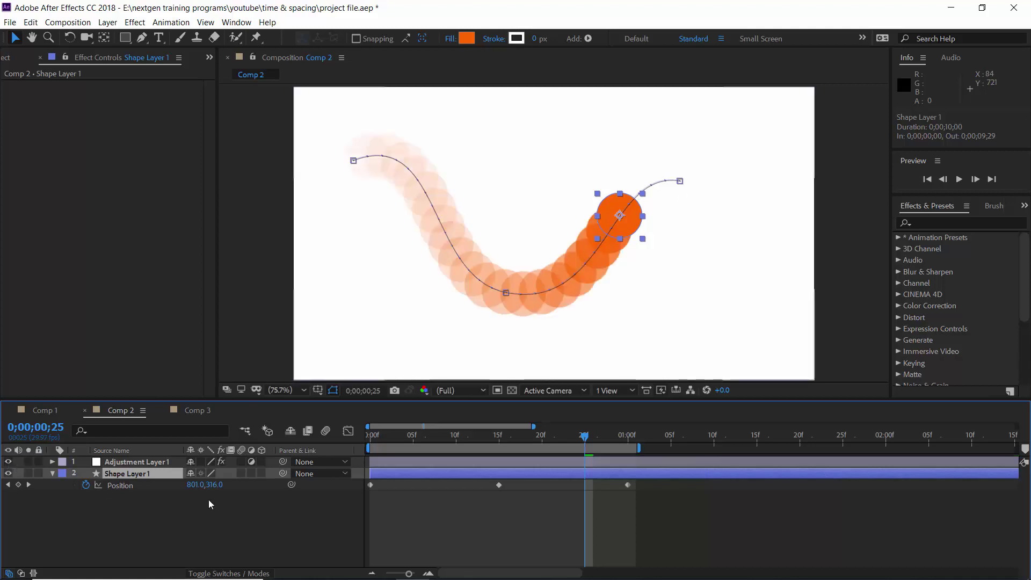
left_click(626, 435)
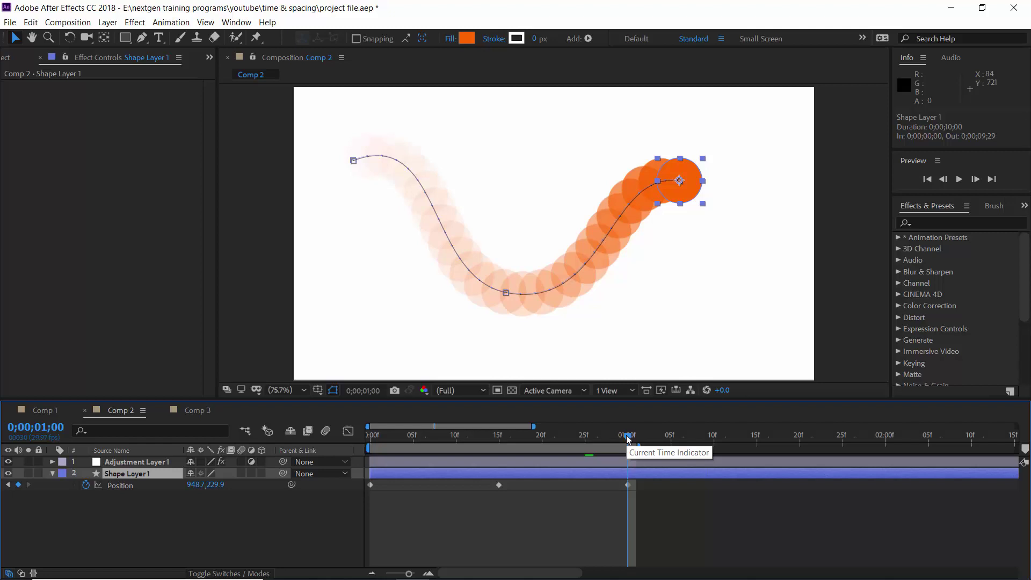
Apply Easy Ease to all three Position keyframes of Shape Layer 1
left_click_drag(657, 496, 360, 482)
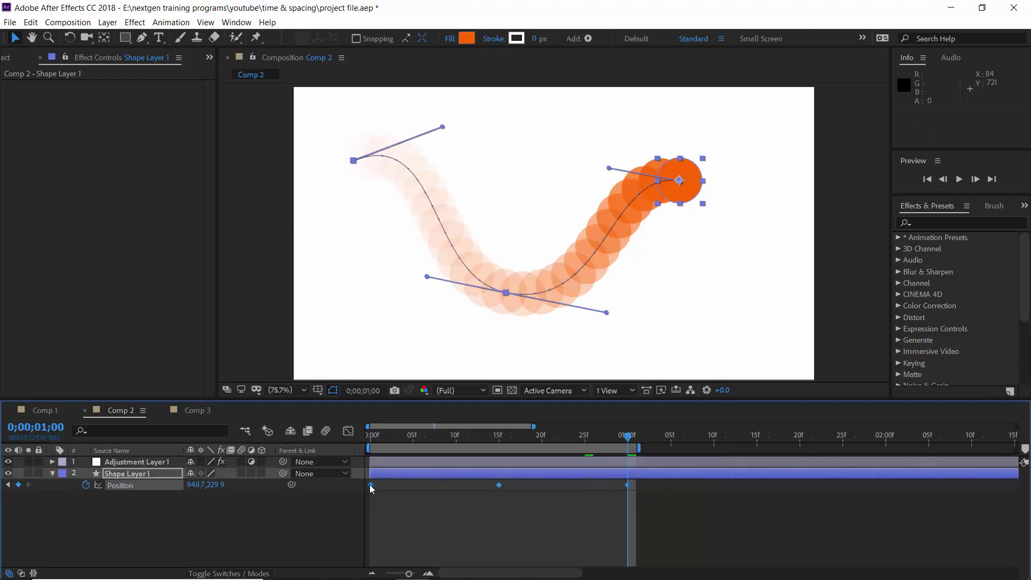
right_click(370, 484)
mouse_move(429, 476)
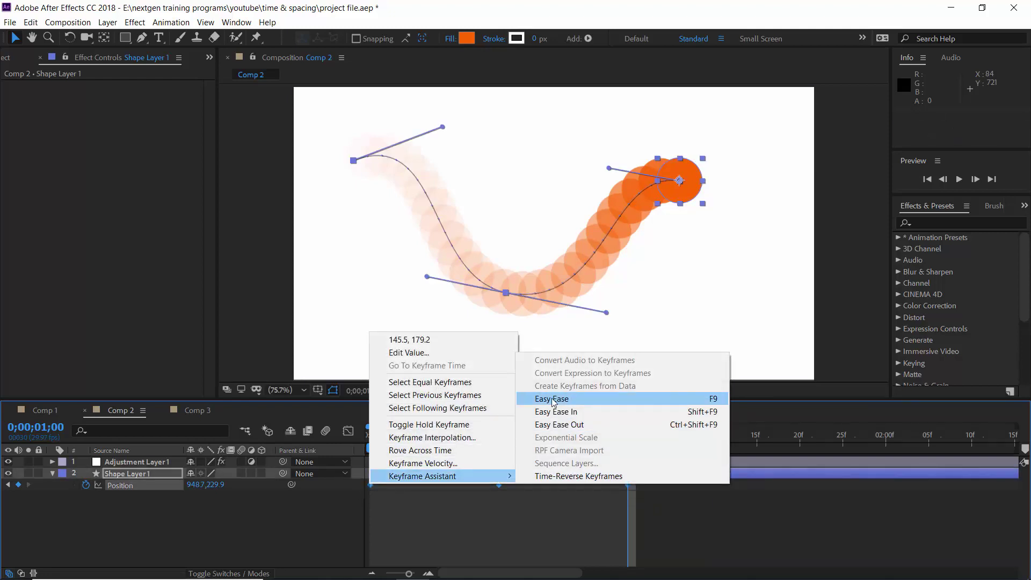
left_click(554, 401)
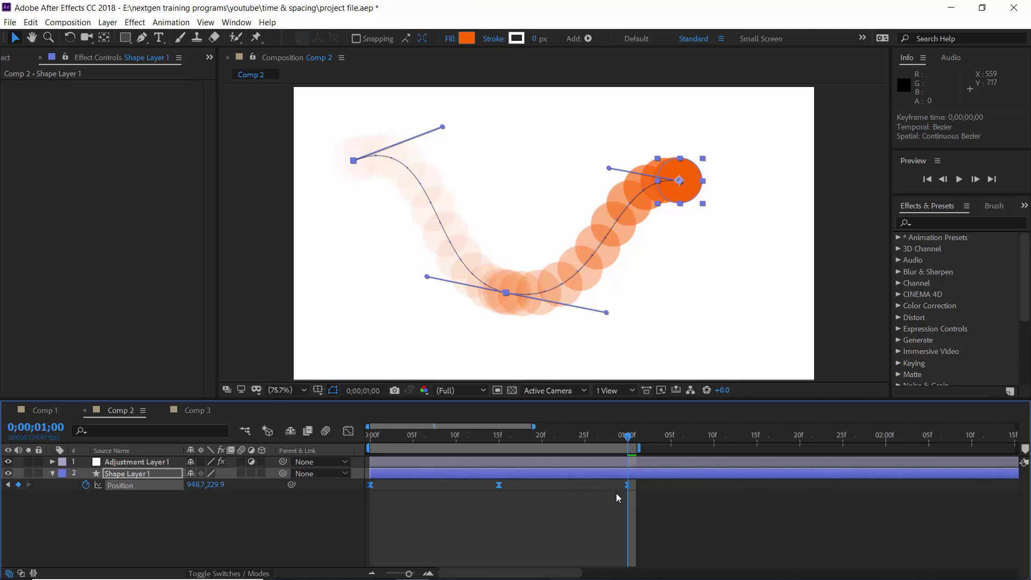
Display the Position keyframes of Shape Layer 1 as an editable speed graph
left_click(349, 431)
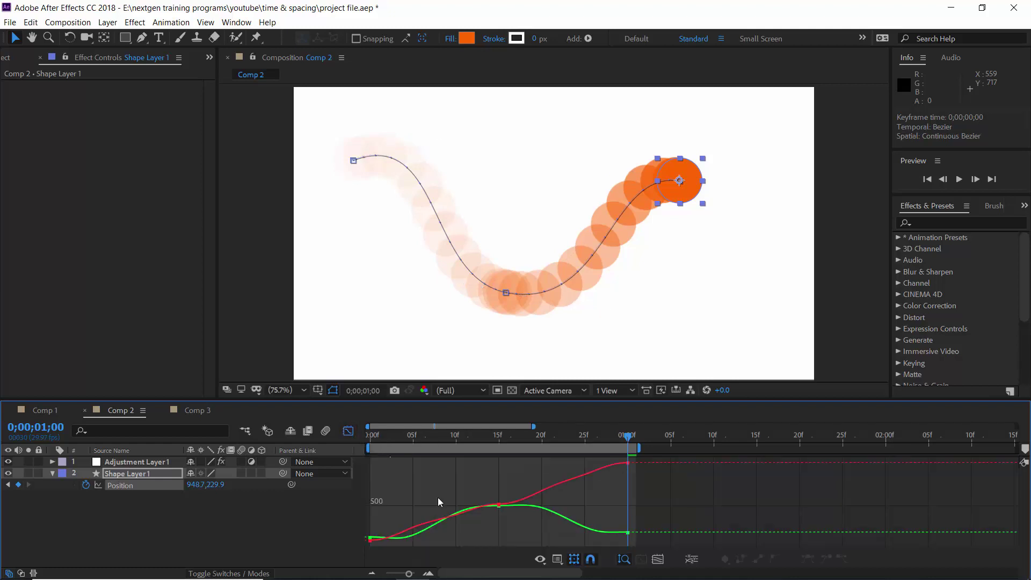
left_click(553, 559)
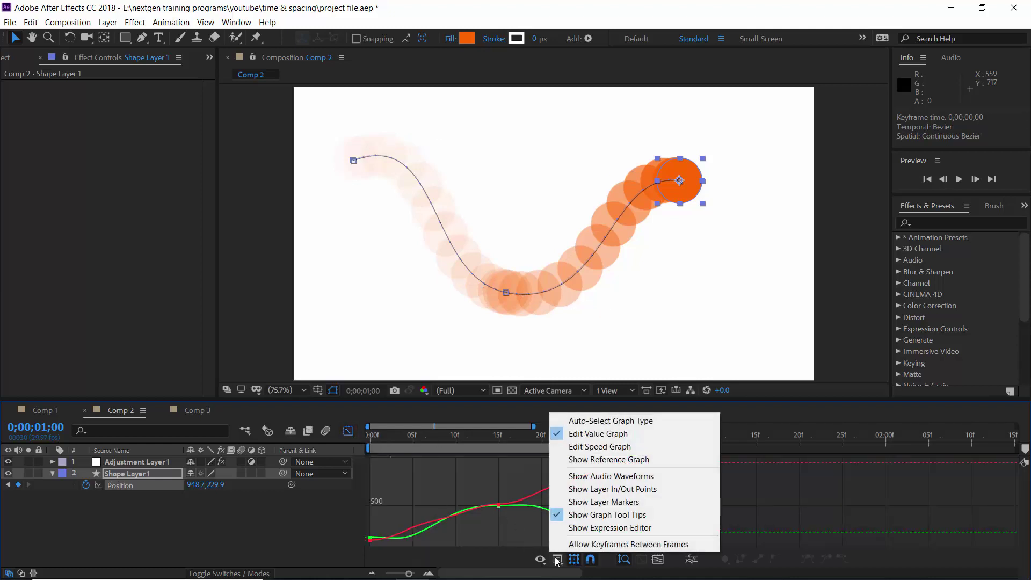
left_click(581, 448)
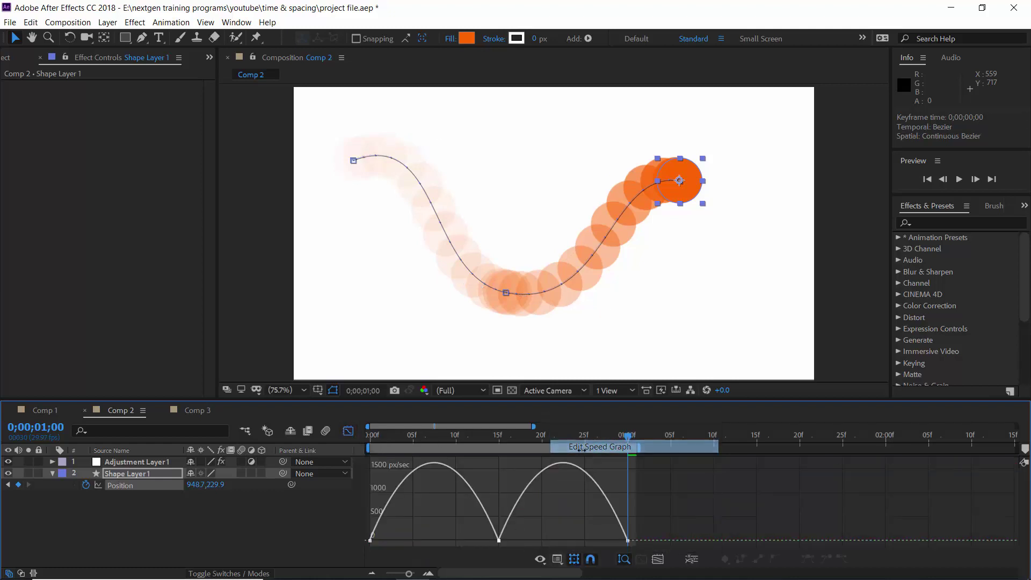
In the speed graph, extend the first keyframe's ease handle to about frame 7 and the last keyframe's back to about frame 23
left_click(370, 540)
left_click(371, 541)
left_click_drag(392, 542, 434, 541)
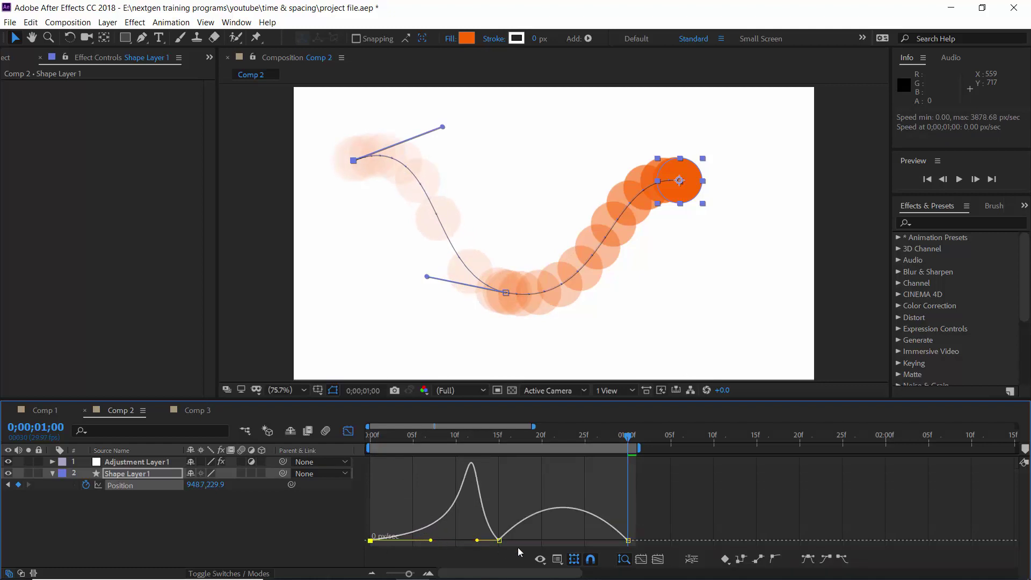
left_click(499, 540)
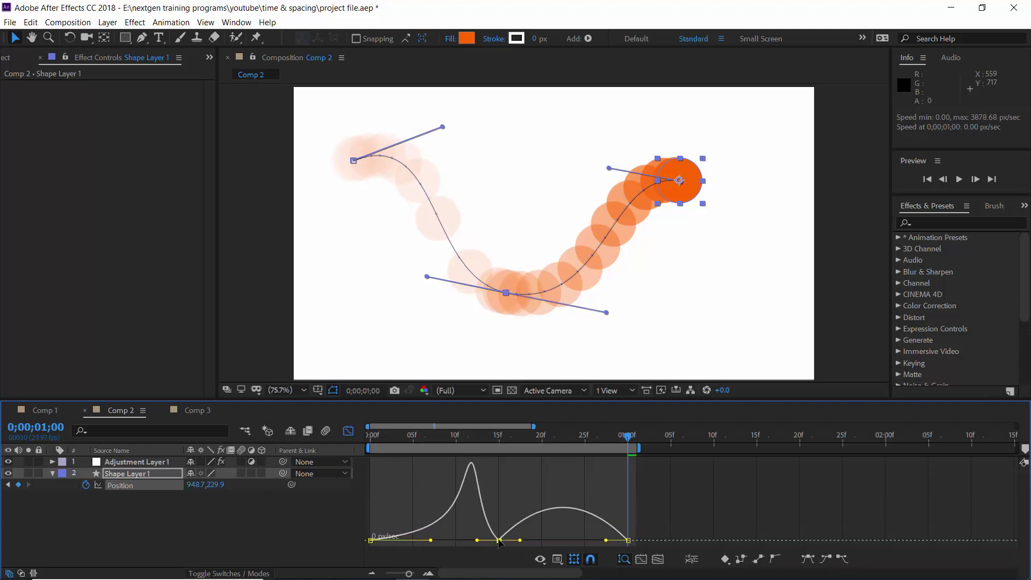
left_click_drag(601, 542, 564, 537)
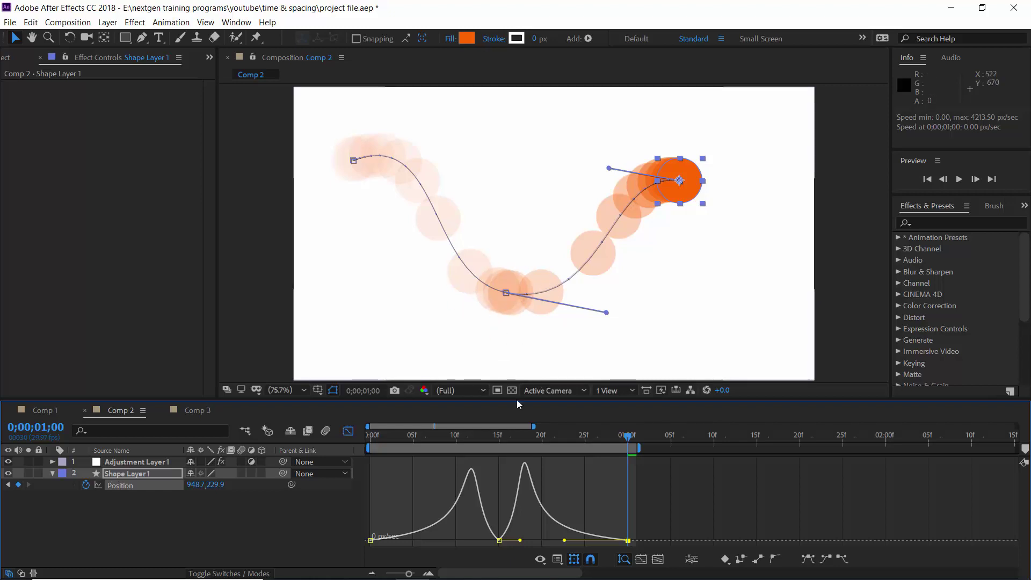
Shorten the middle keyframe's incoming ease handle to about 10% influence and pull the first keyframe's handle back slightly
left_click(499, 540)
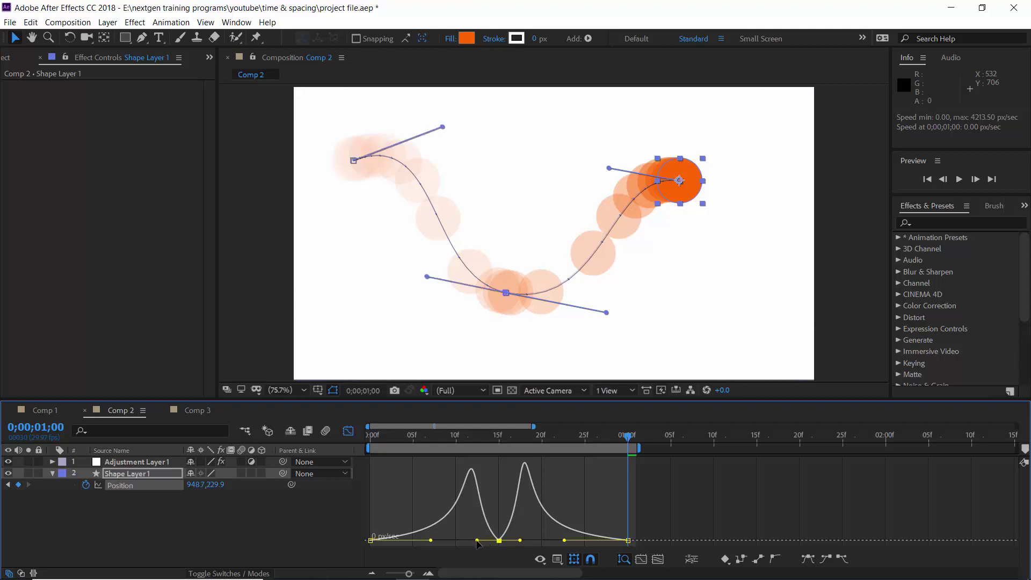
left_click_drag(477, 540, 492, 540)
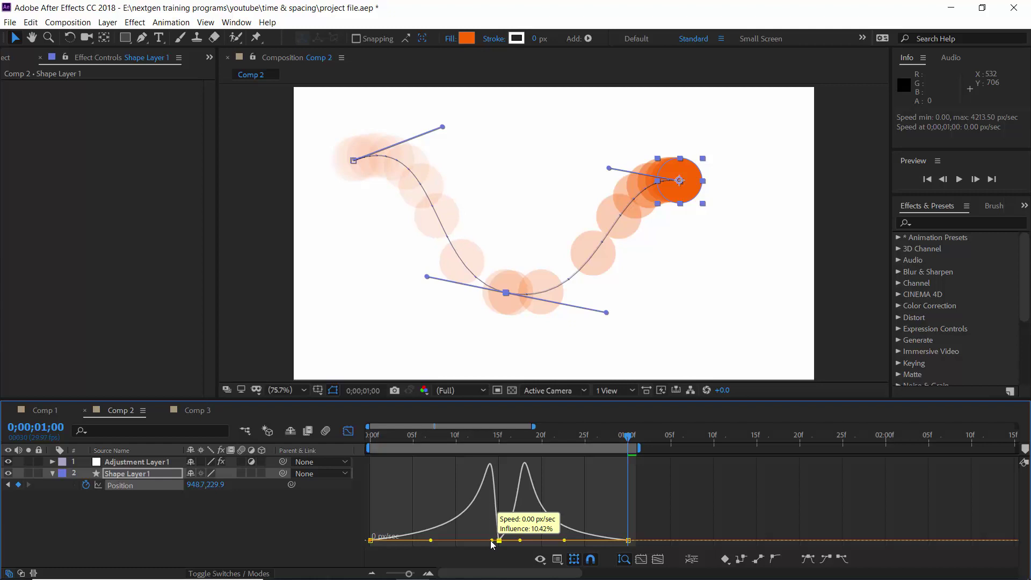
left_click_drag(492, 540, 491, 540)
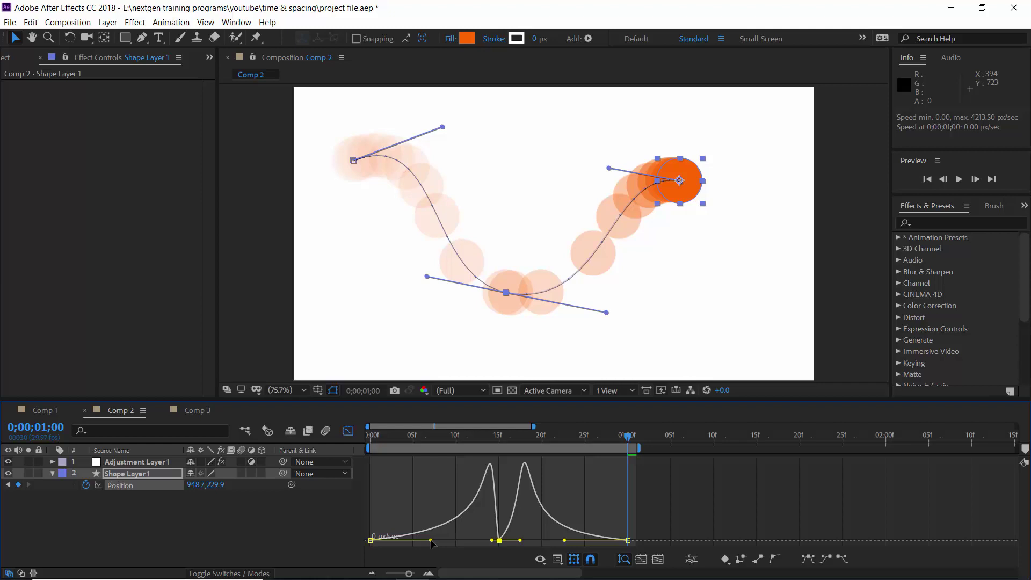
left_click_drag(430, 540, 430, 540)
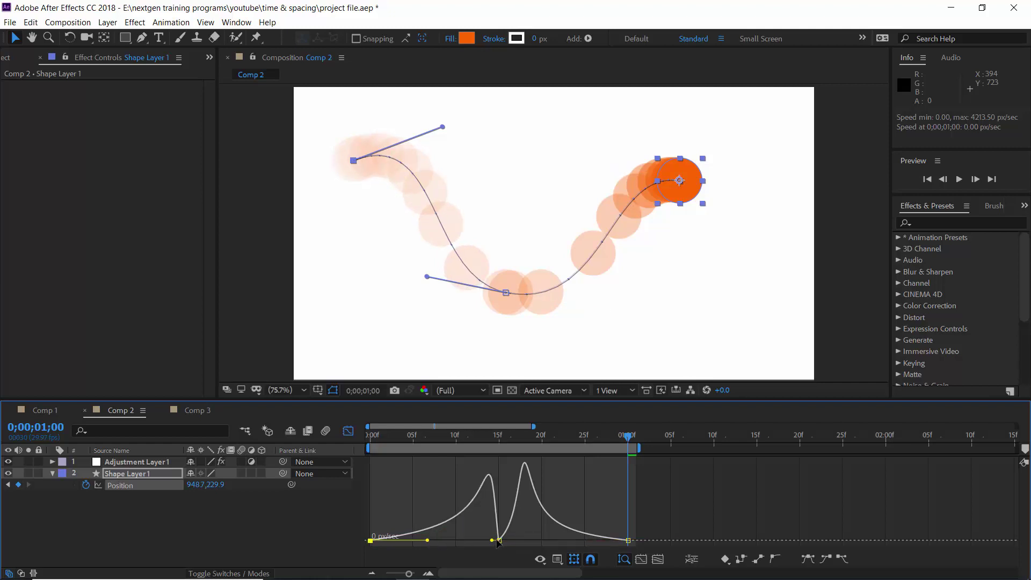
Shorten the middle keyframe's outgoing ease handle to just past frame 15 and slightly shorten the last keyframe's handle
left_click(499, 540)
mouse_move(522, 540)
left_mouse_down()
mouse_move(506, 542)
mouse_move(573, 542)
mouse_move(503, 543)
left_mouse_up()
left_click_drag(571, 541, 571, 542)
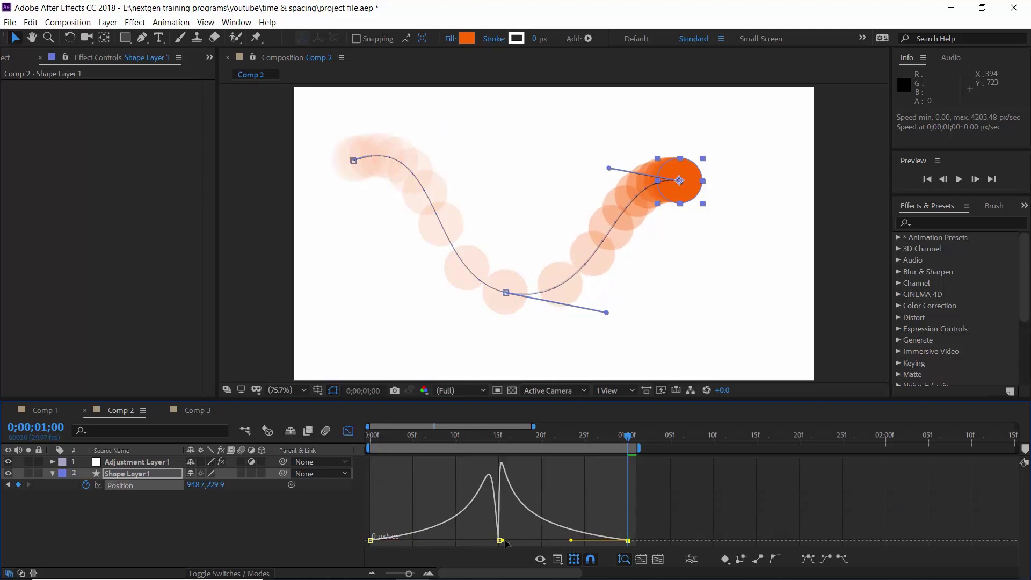
left_click_drag(505, 543, 491, 540)
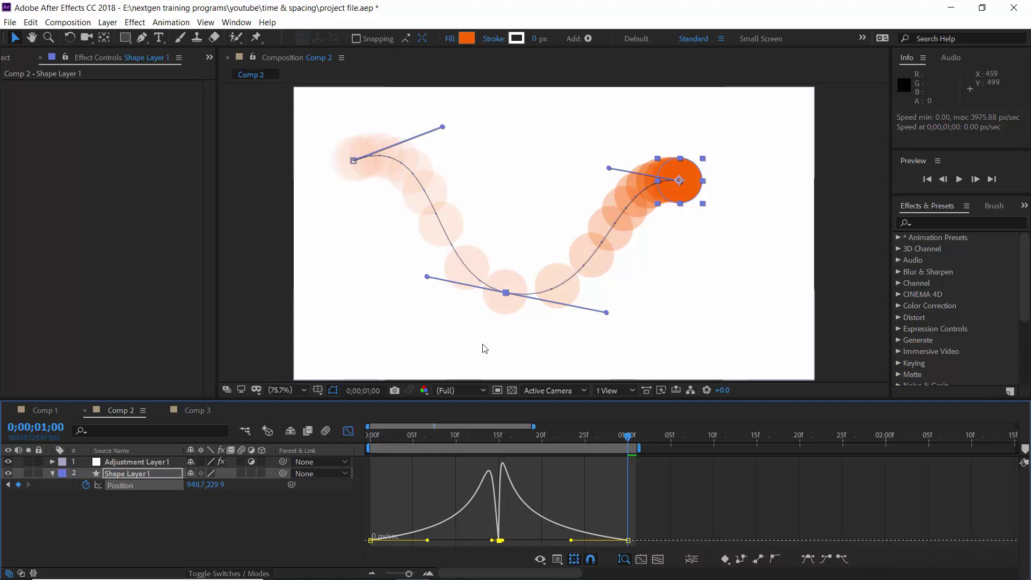
Shorten the first keyframe's handle to about frame 6 and the middle keyframe's incoming handle slightly, and preview with Adjustment Layer 1 hidden
left_click_drag(428, 541, 421, 541)
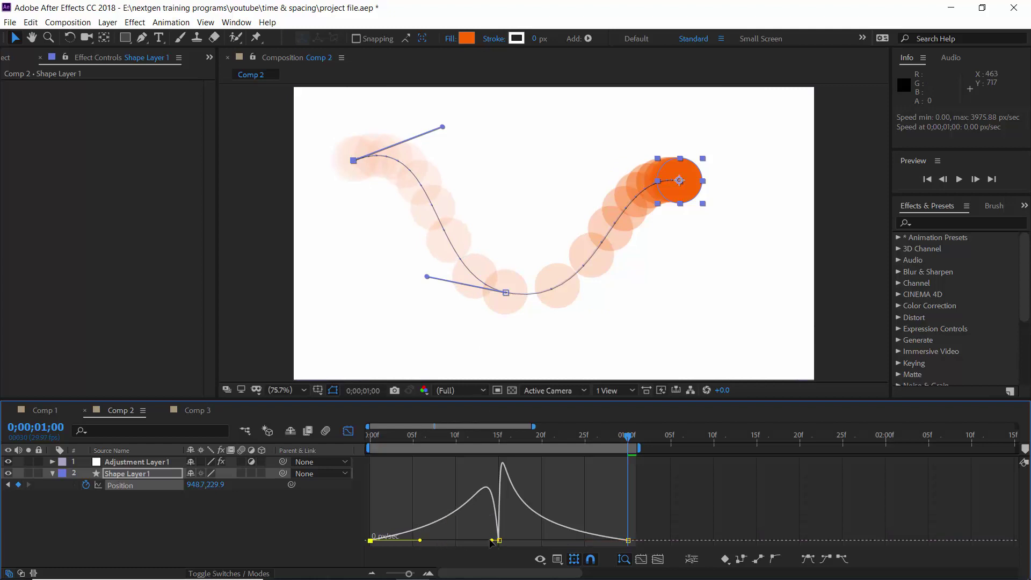
left_click_drag(490, 542, 494, 543)
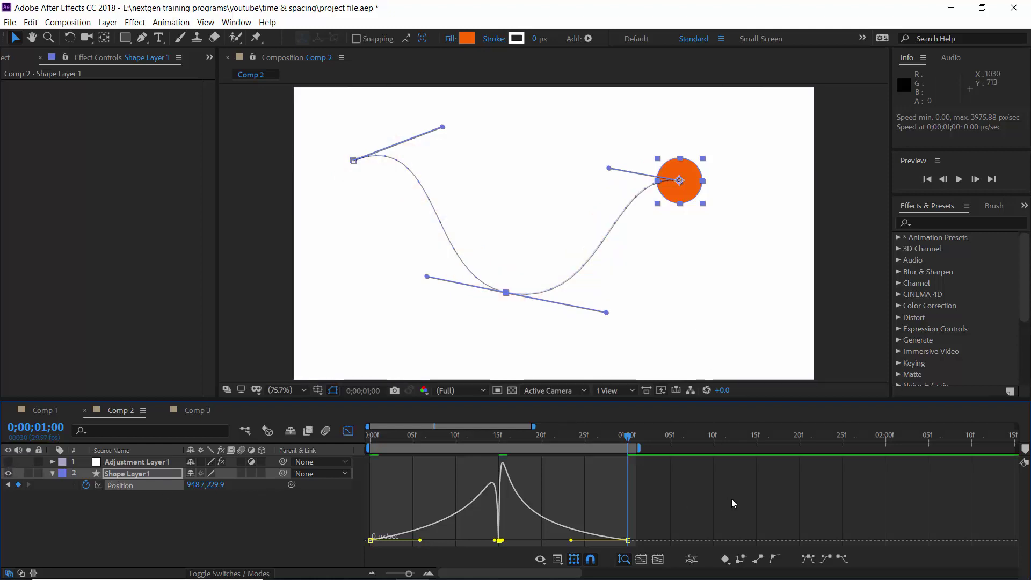
key("space")
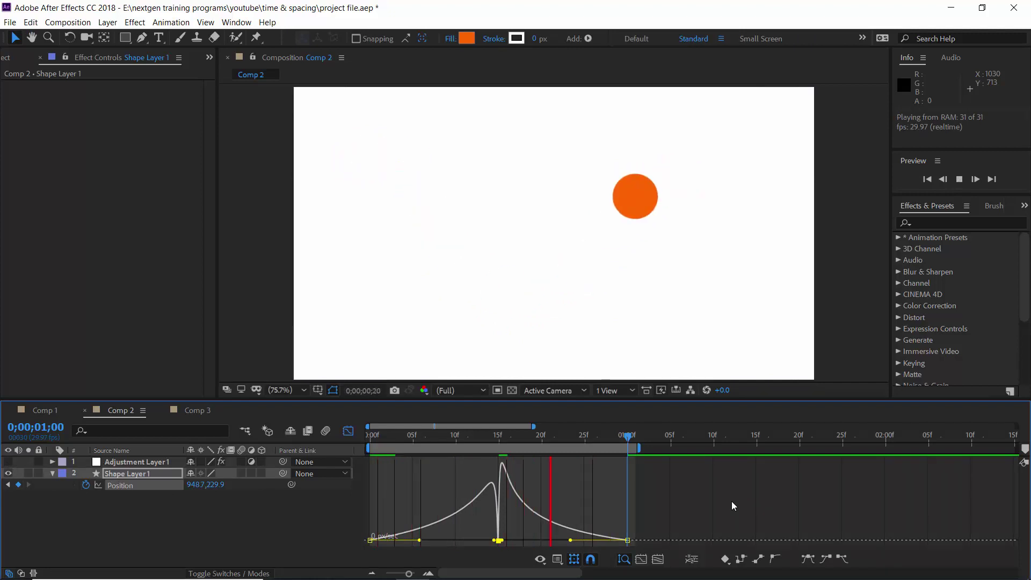
key("space")
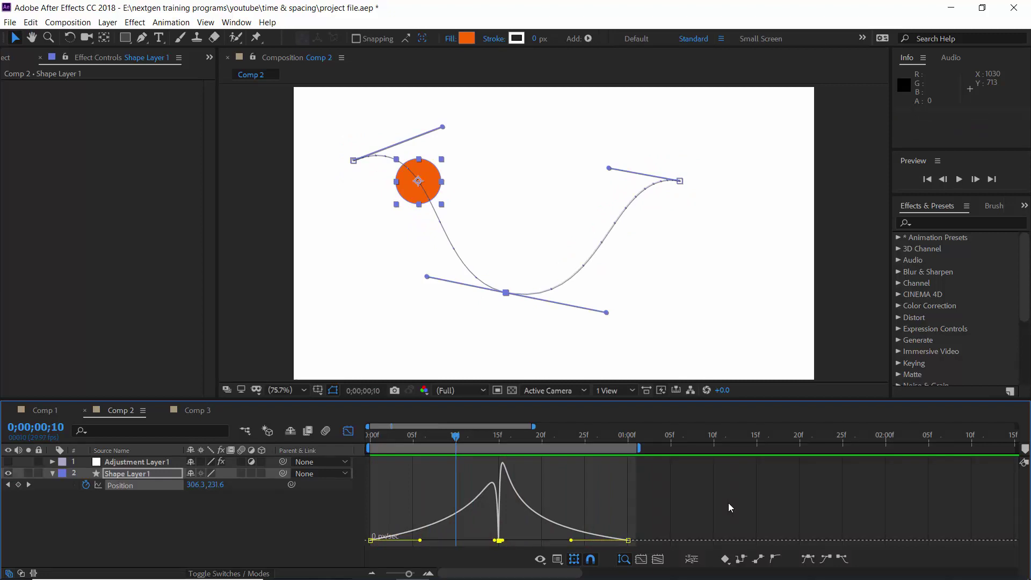
Extend the work area's end to 0;00;01;09 and move the last Position keyframe to 0;00;01;05
left_click_drag(643, 450, 716, 452)
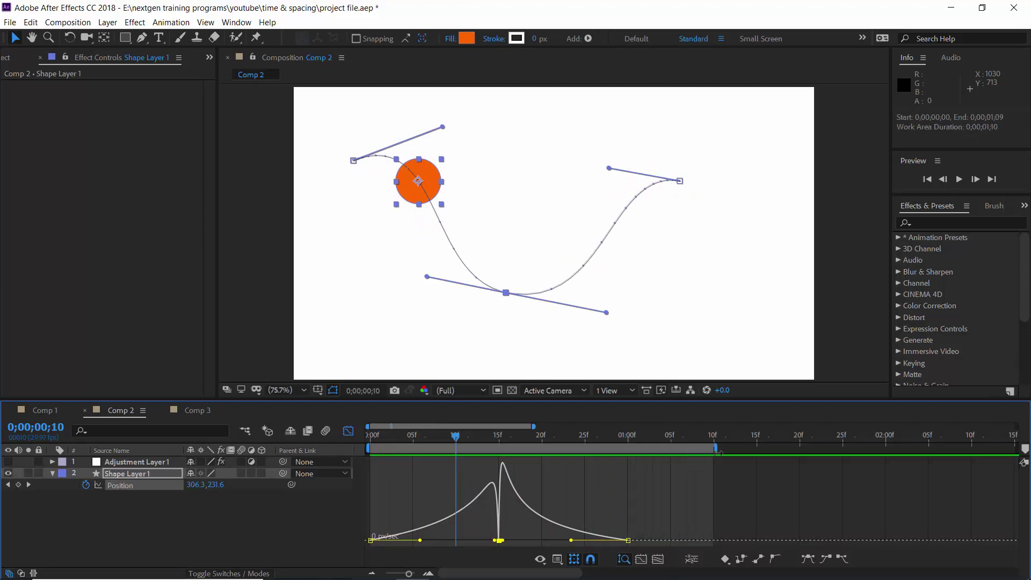
left_click(629, 540)
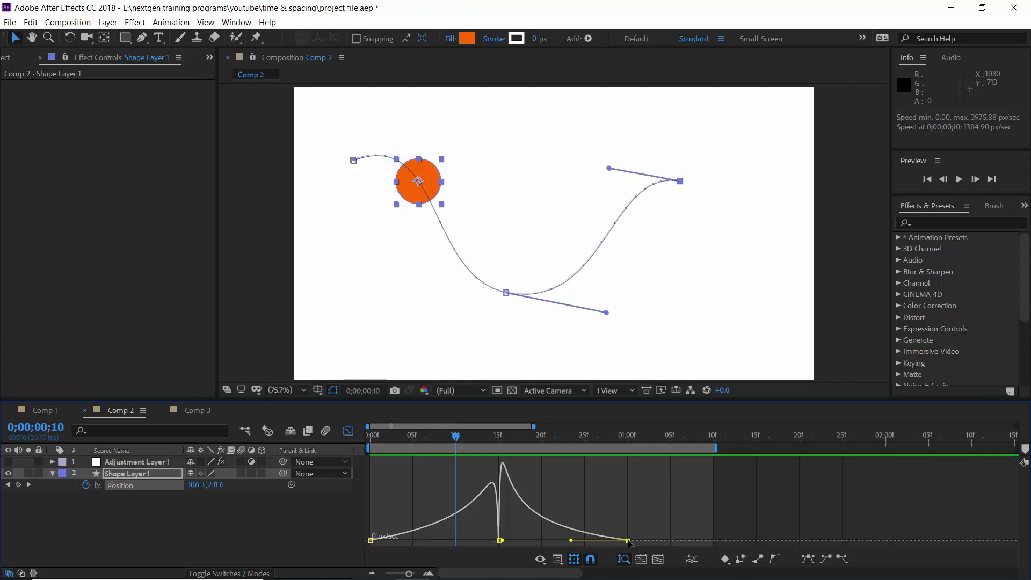
left_click_drag(628, 541, 670, 542)
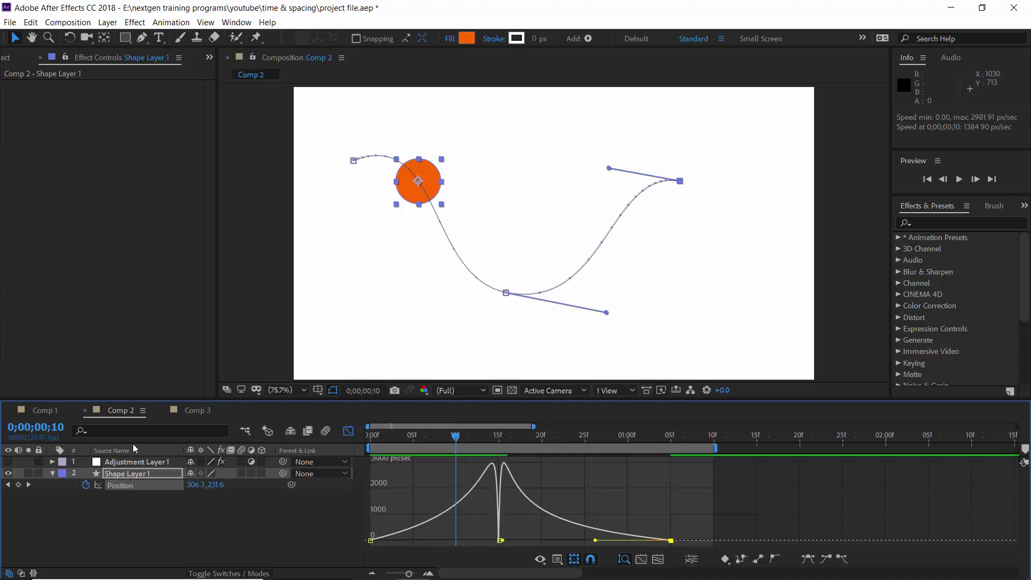
With the echo trail shown at 0;00;01;05, extend the last keyframe's handle back to about frame 25 and fine-tune the middle keyframe's outgoing handle
left_click(8, 461)
left_click(671, 442)
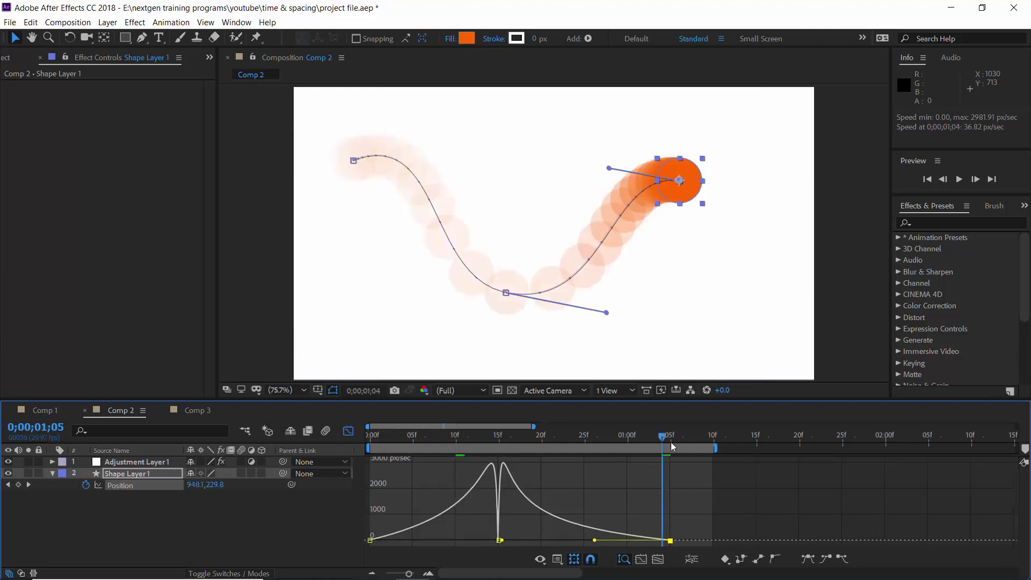
left_click_drag(598, 538, 593, 540)
left_click(500, 540)
scroll(508, 541, "up", 3)
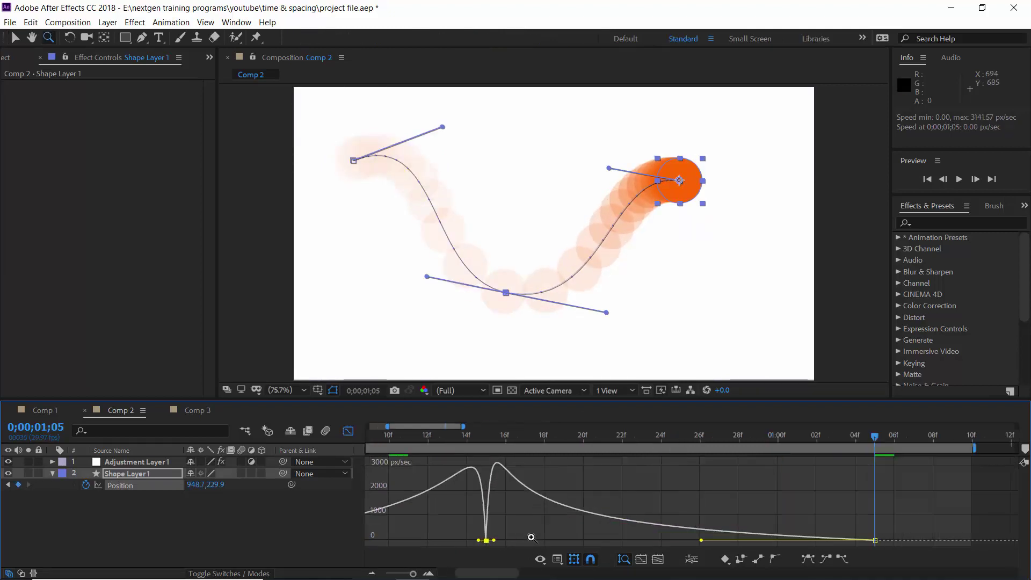
left_click_drag(701, 540, 687, 540)
left_click_drag(492, 539, 494, 541)
left_click_drag(687, 541, 686, 540)
left_click_drag(495, 540, 495, 543)
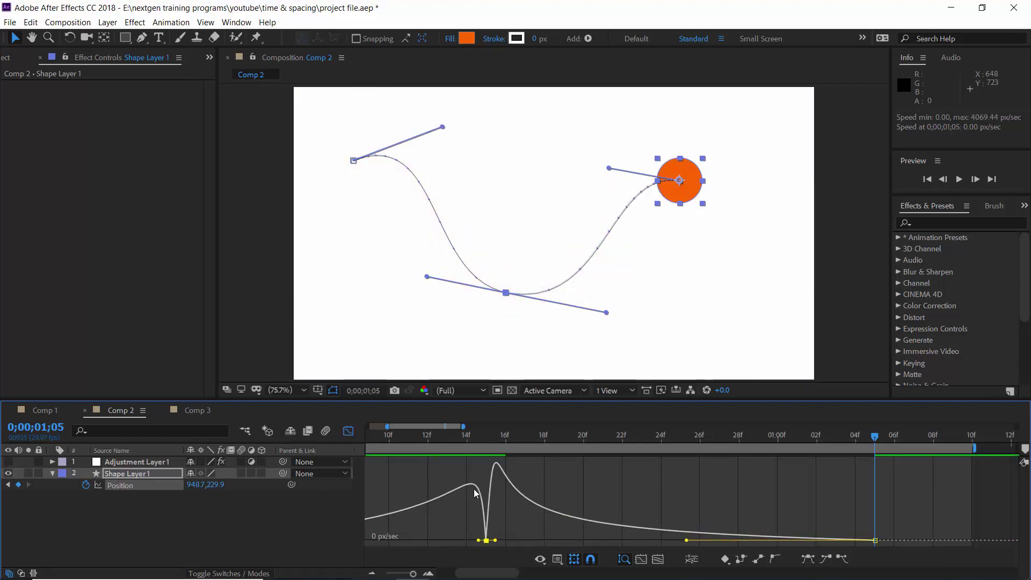
Preview the retimed ball motion with Adjustment Layer 1 hidden
key("space")
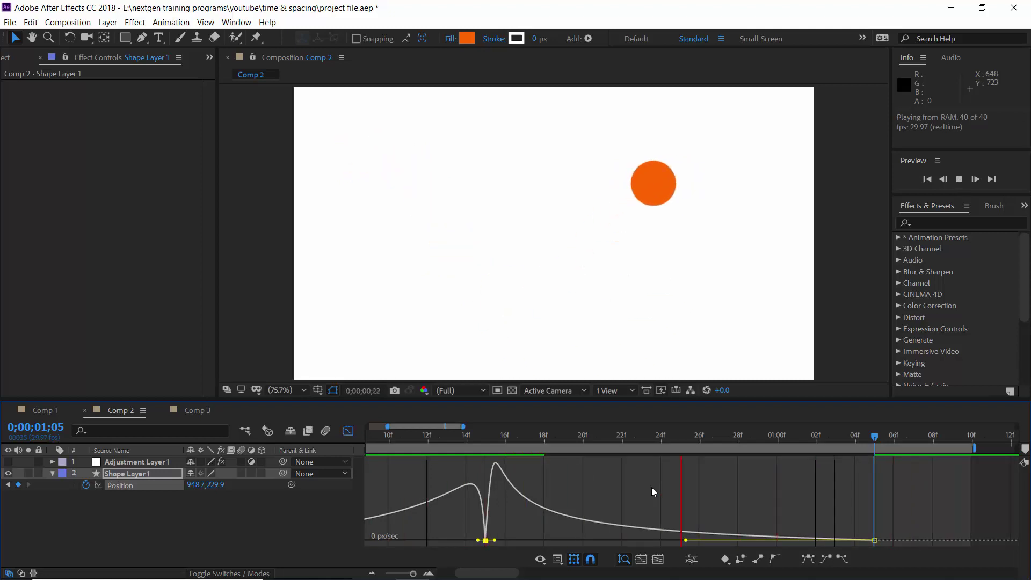
key("space")
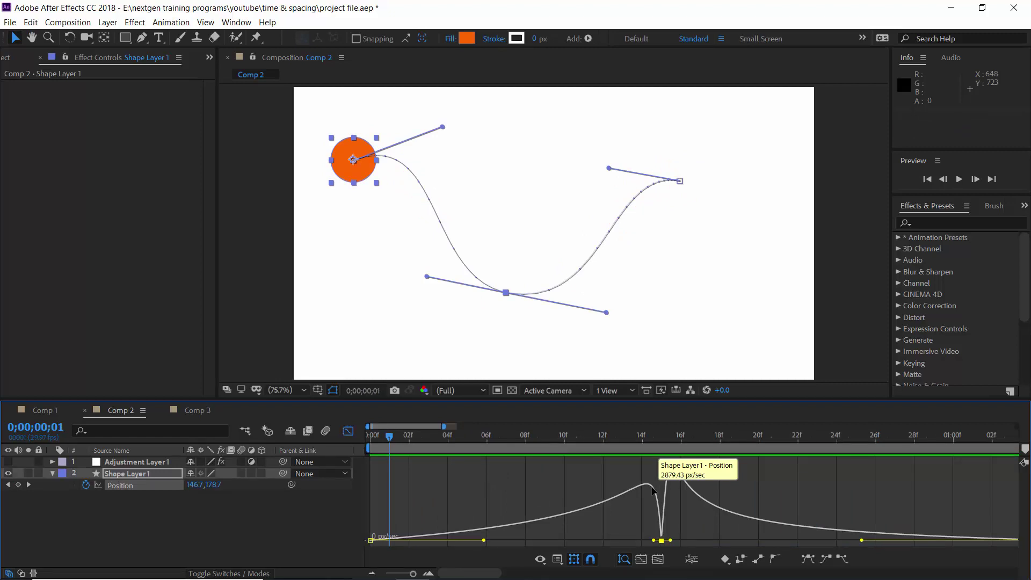
Open Comp 3 in the timeline and move the current time to 0;00;01;00
left_click(197, 410)
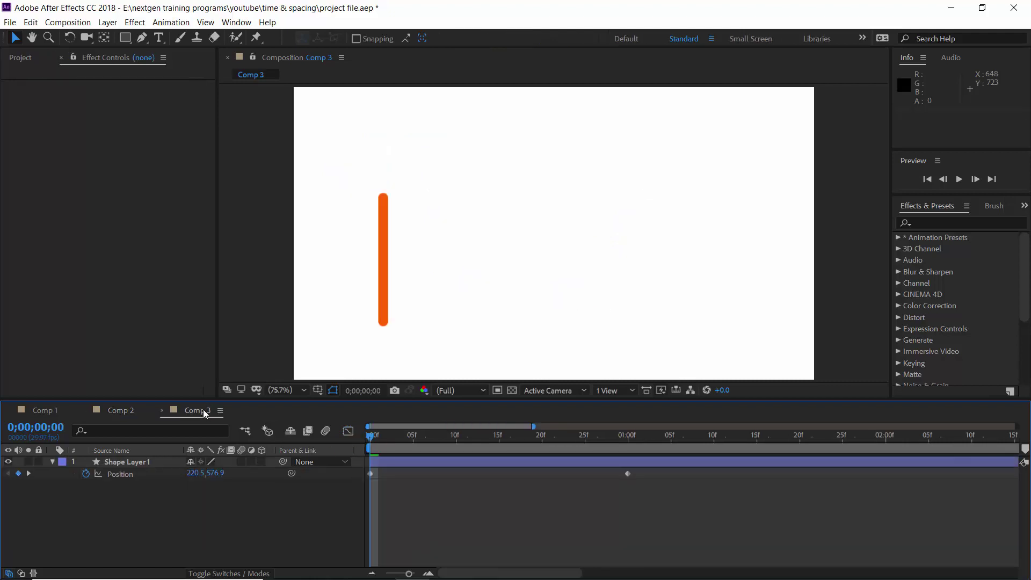
left_click(626, 438)
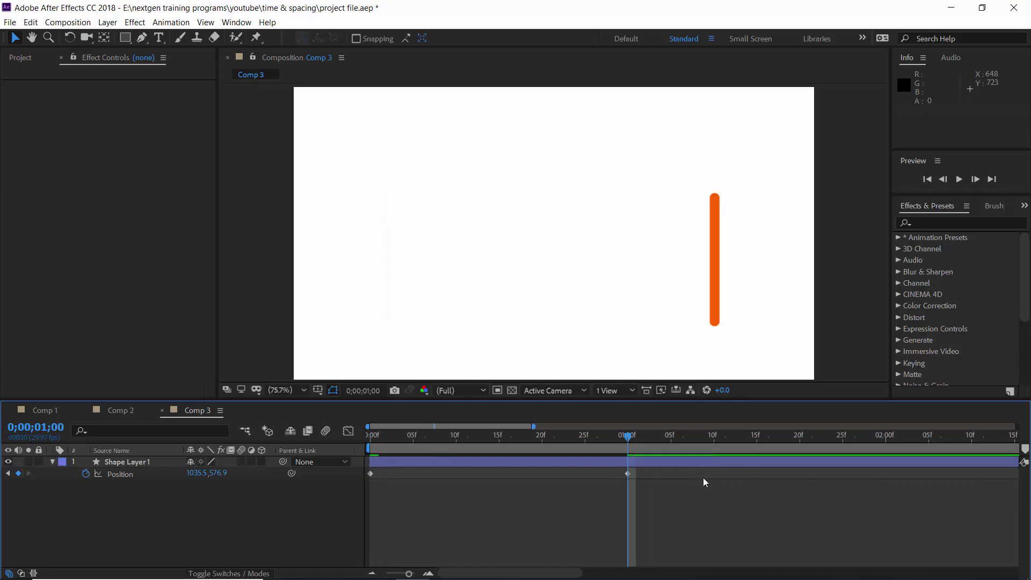
End the work area at 0;00;01;00 and preview the bar's linear movement from the first frame
key("n")
key("Home")
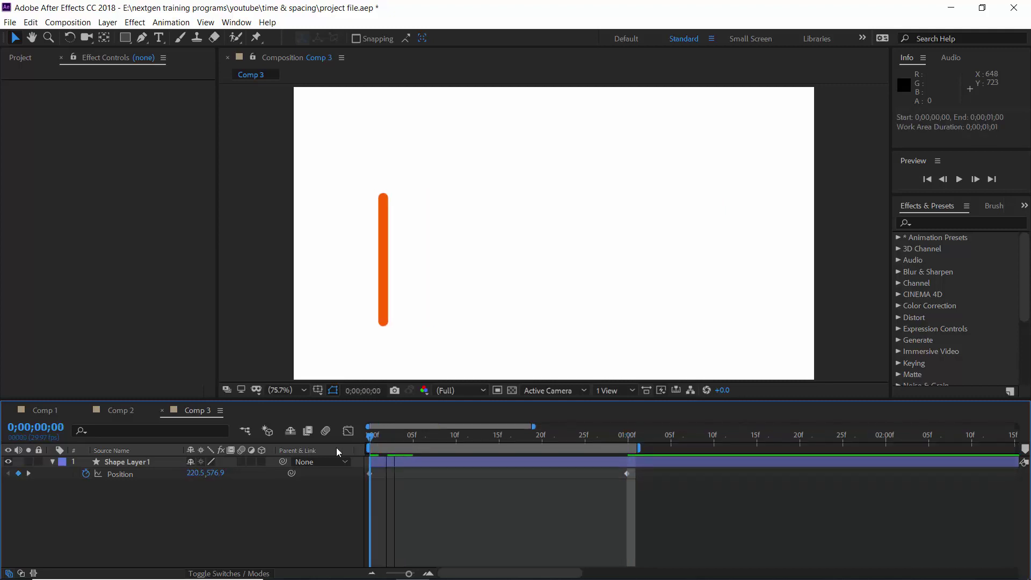
key("space")
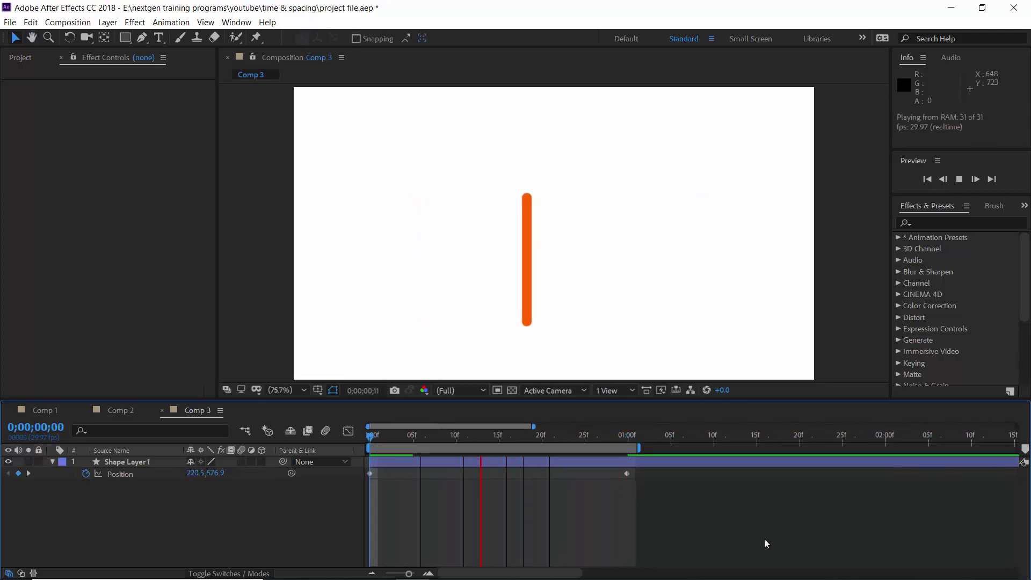
key("space")
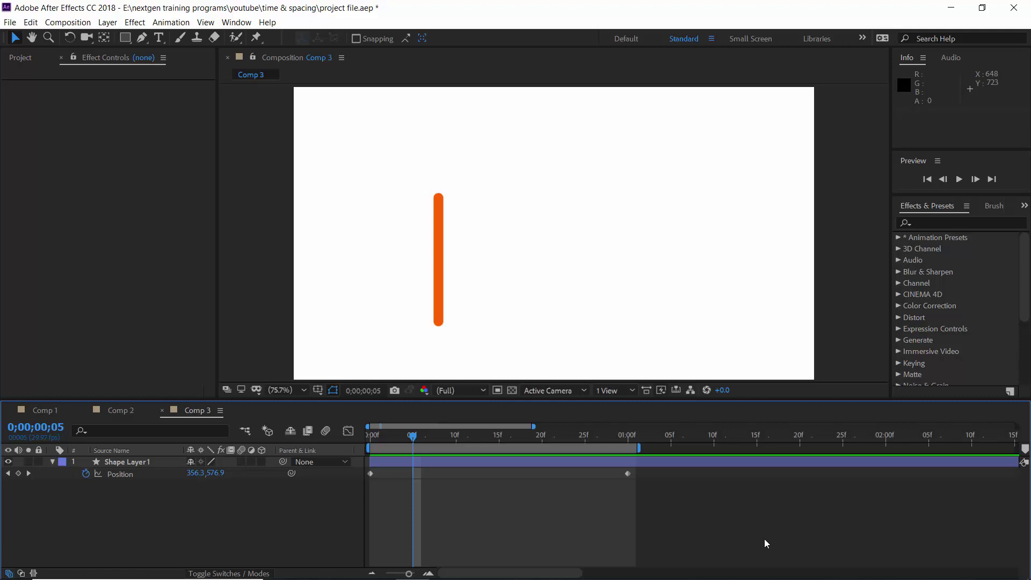
Find the CC Bend It effect by searching for "cc bend" and apply it to Shape Layer 1
left_click(923, 223)
type("cc b")
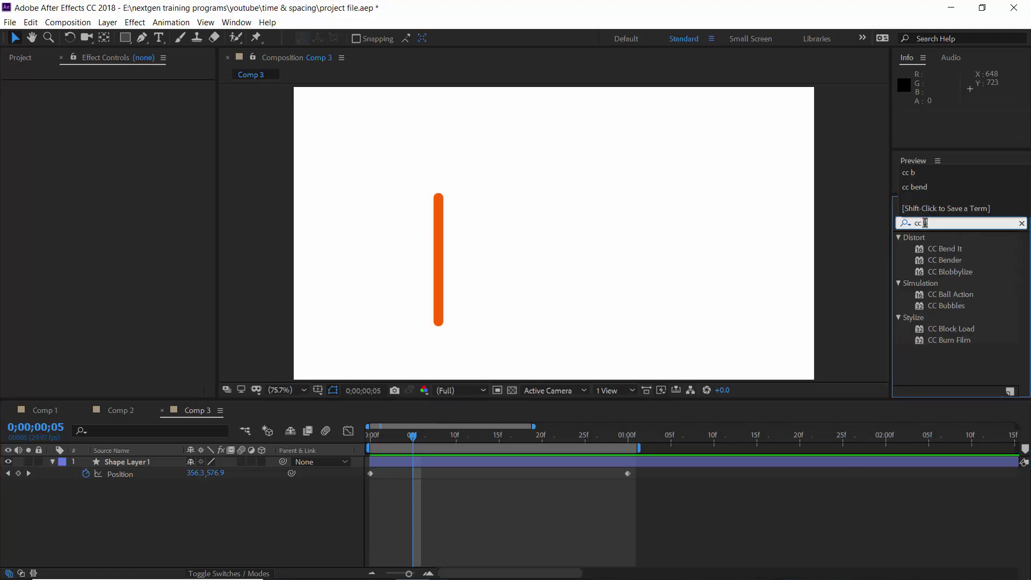
type("end")
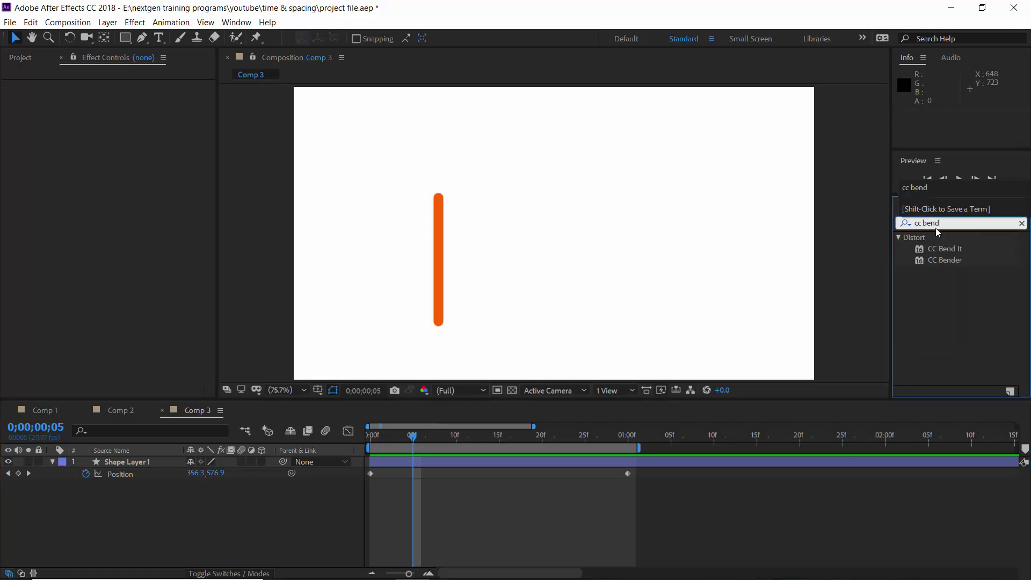
left_click(952, 248)
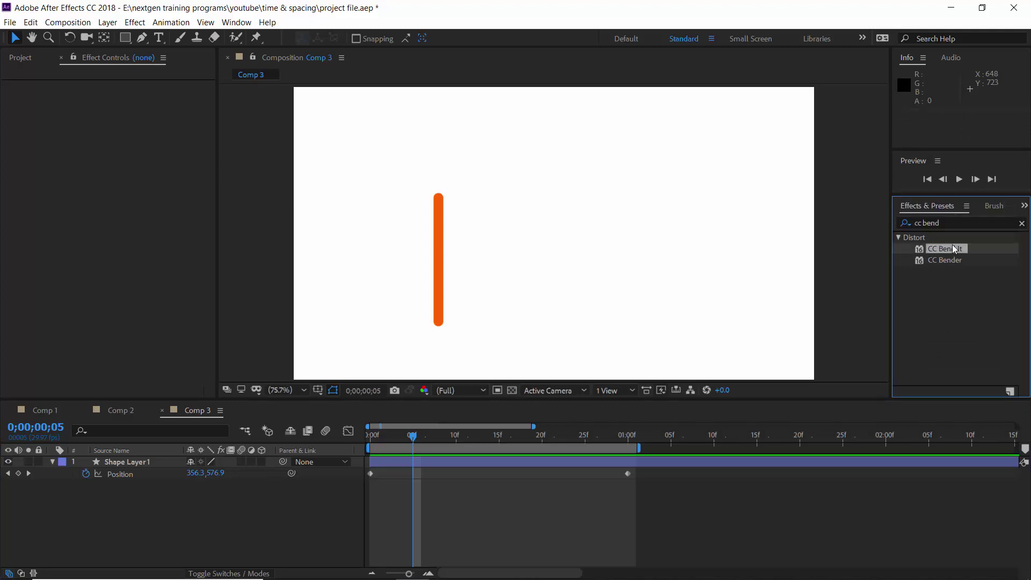
left_click(566, 463)
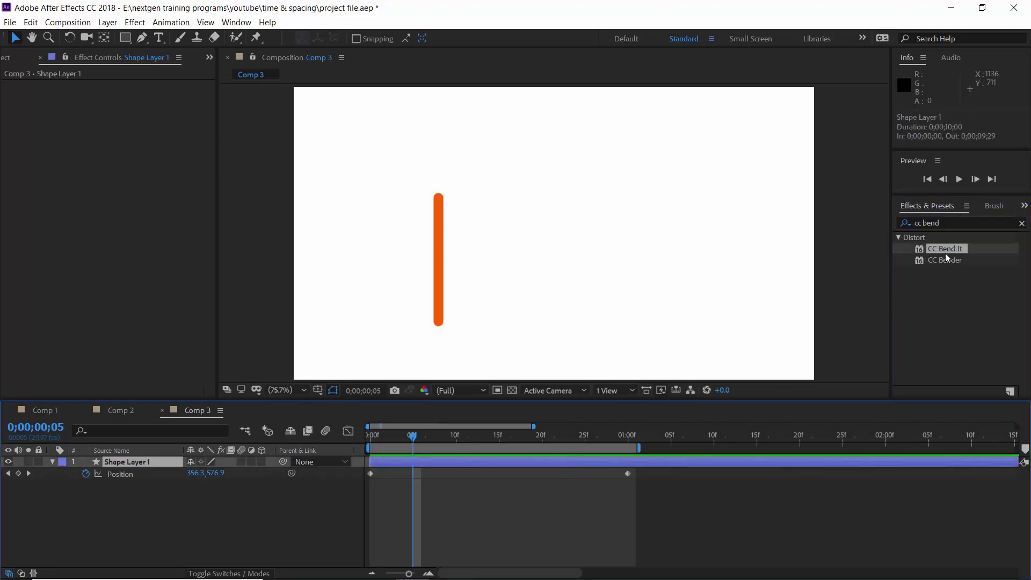
double_click(945, 251)
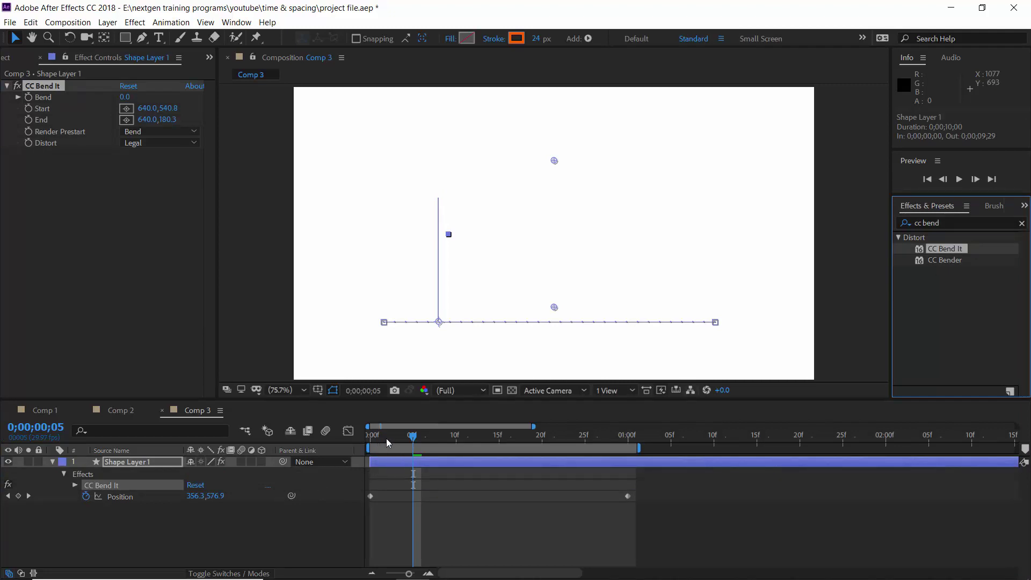
At 0;00;00;00, place CC Bend It's End point just above the bar and its Start point at the base, keyframing both
left_click_drag(386, 438, 360, 434)
left_click_drag(551, 160, 383, 175)
left_click_drag(555, 307, 383, 331)
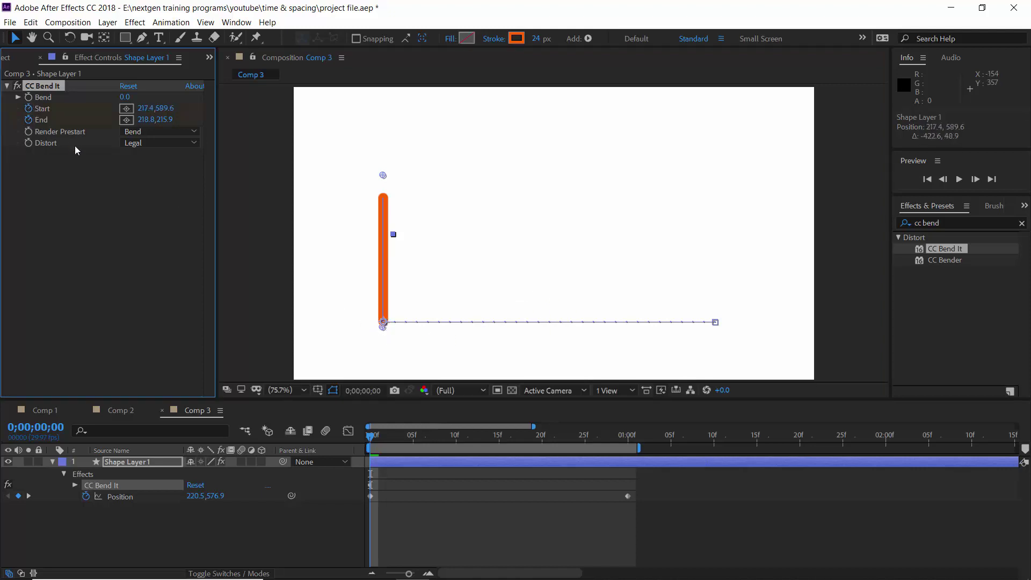
At 0;00;01;00, keyframe the End point at about 1034.8, 221.2 and Start at about 1034.8, 604.1, and preview the motion
key("u")
left_click(630, 440)
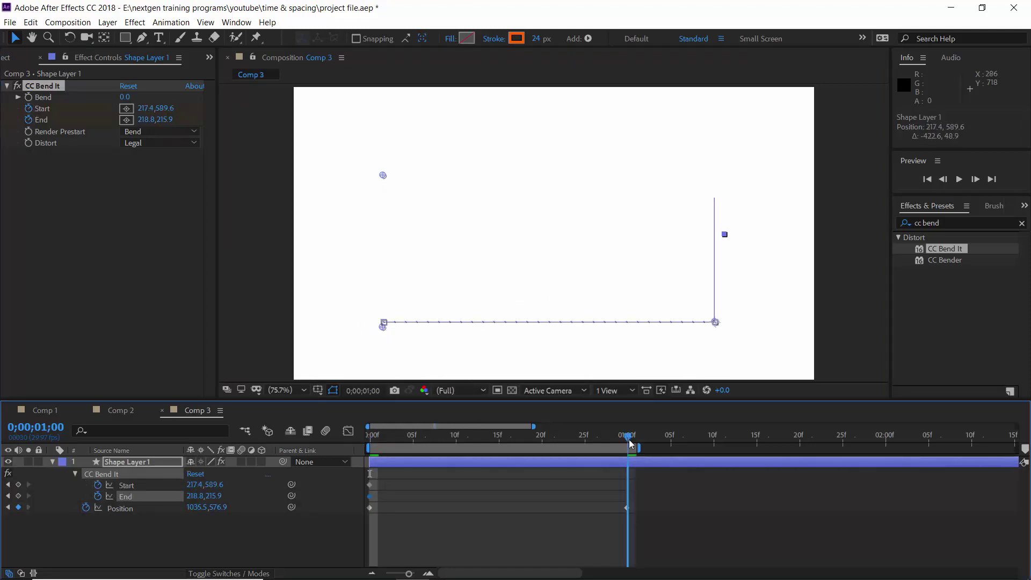
left_click_drag(383, 176, 715, 177)
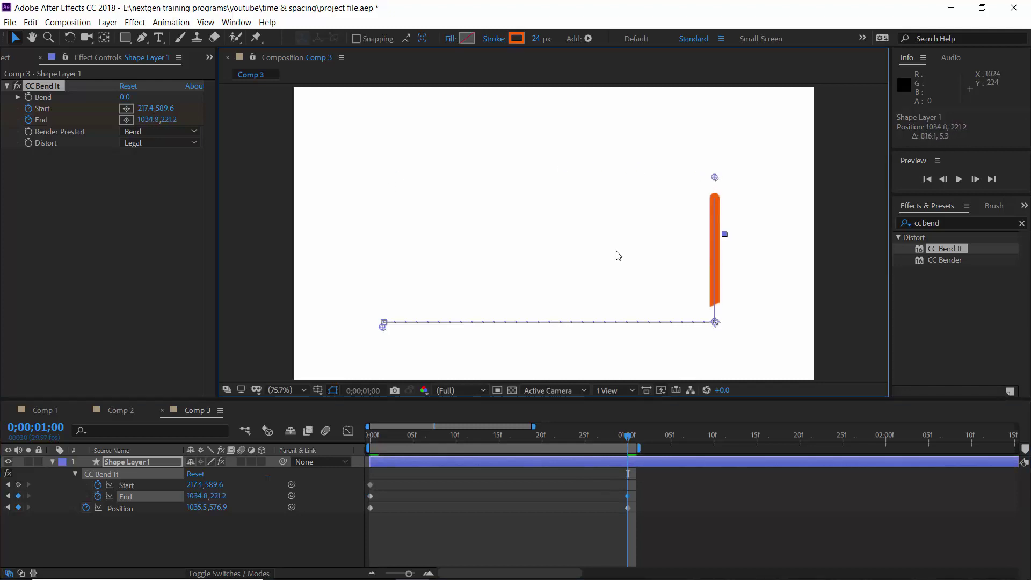
left_click_drag(386, 327, 716, 334)
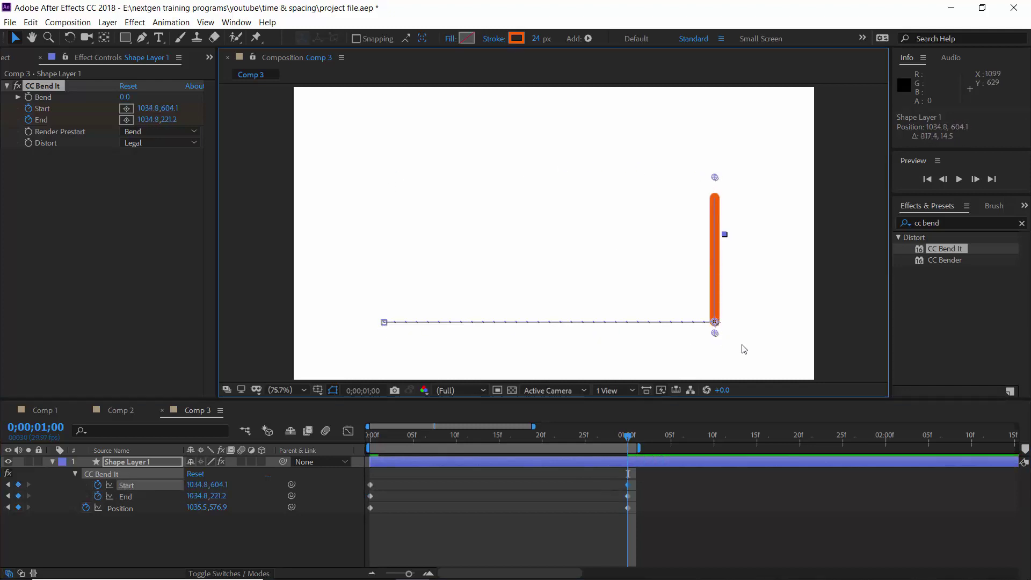
key("space")
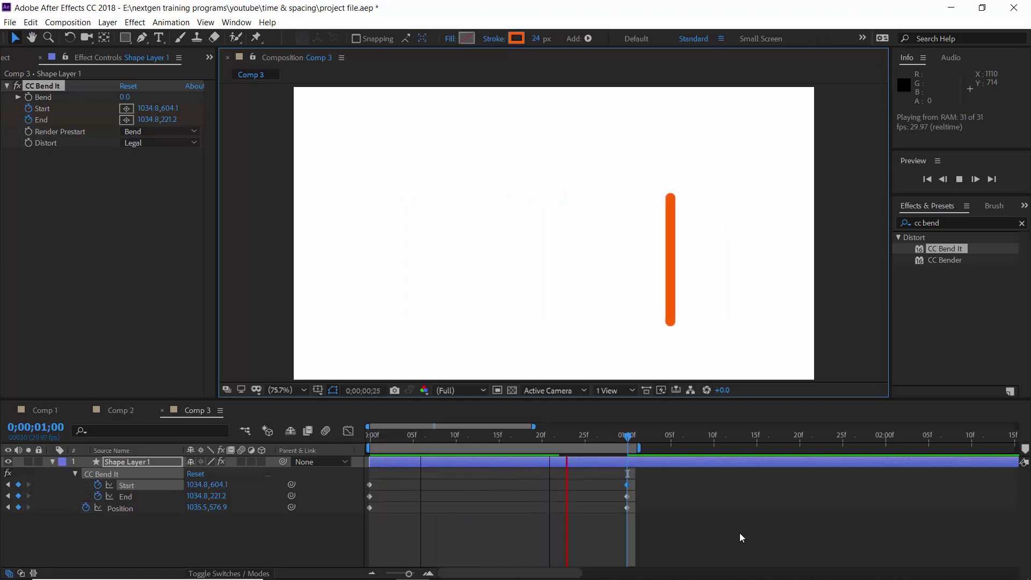
key("space")
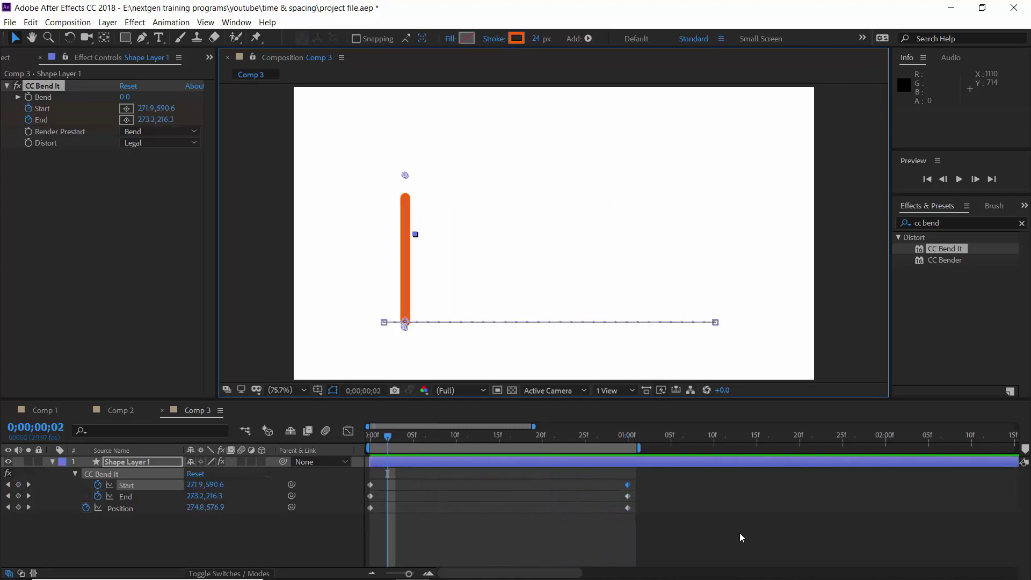
Keyframe Bend at 0.0 on the first frame and at -24.0 on 0;00;00;15
left_click_drag(389, 436, 364, 441)
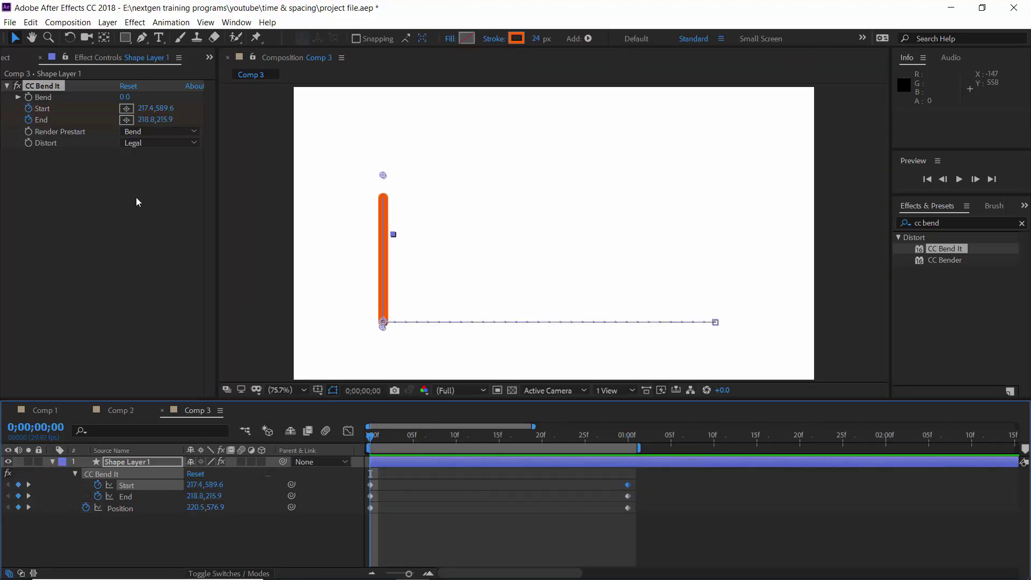
left_click(28, 98)
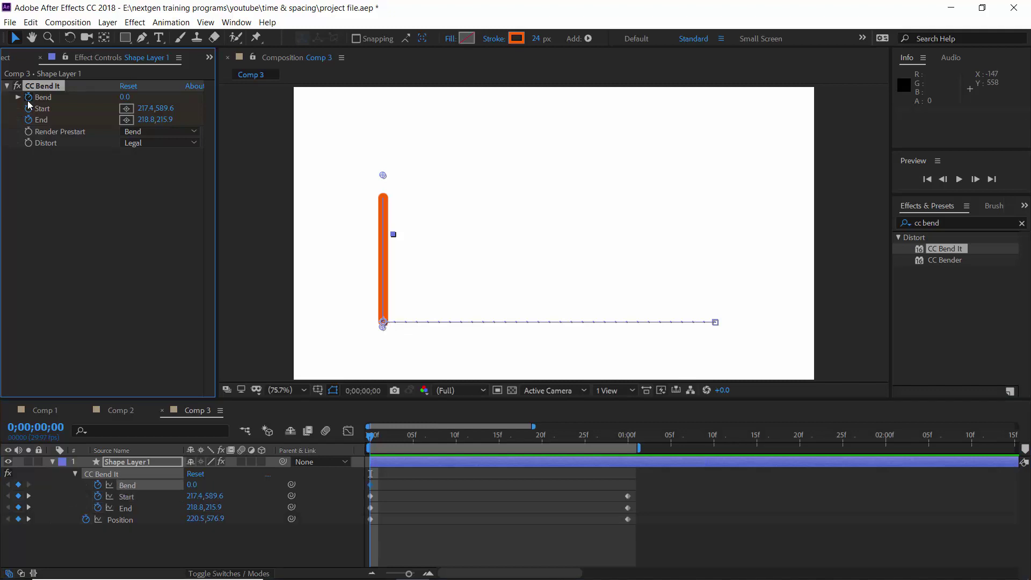
left_click(499, 437)
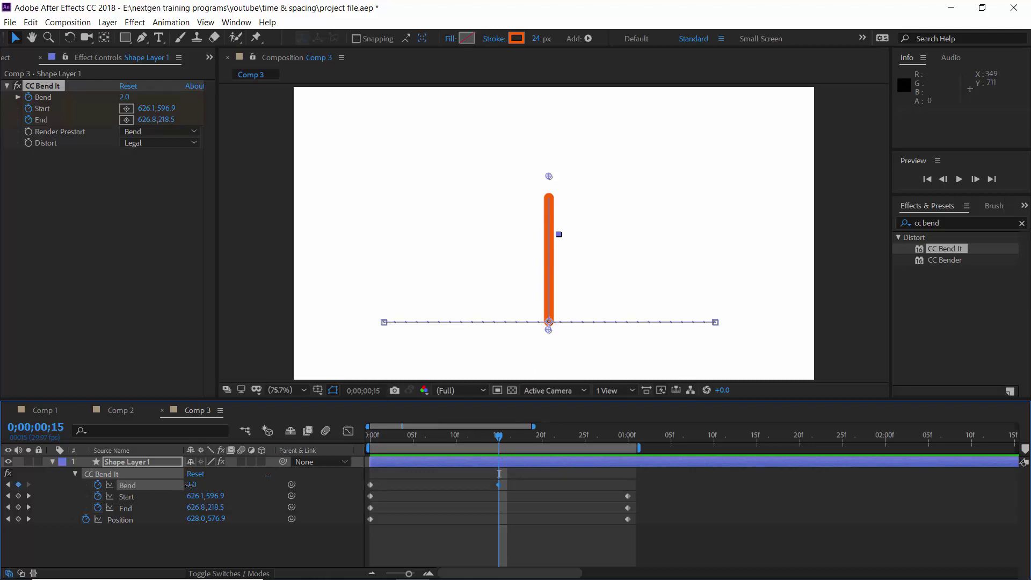
left_click_drag(191, 485, 171, 486)
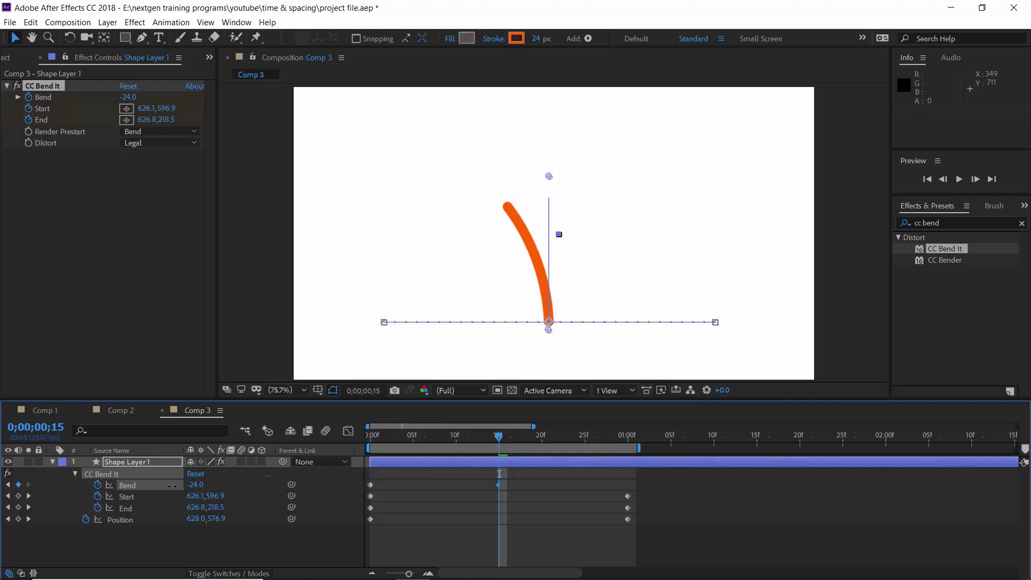
Set Bend back to 0 at 0;00;01;00 and preview the bending bar from the start
left_click_drag(505, 439, 631, 438)
left_click(198, 485)
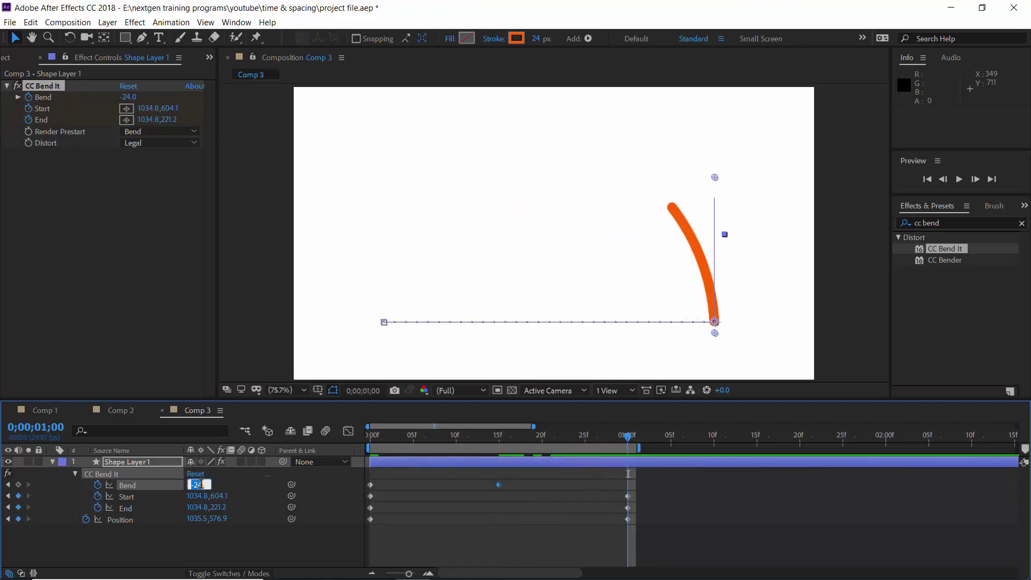
type("0")
key("Return")
left_click(371, 442)
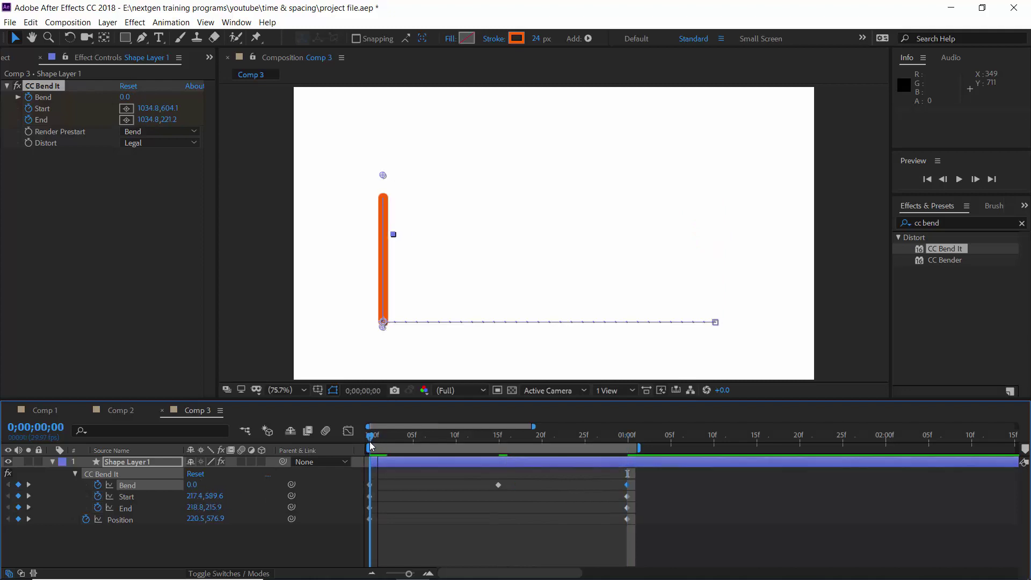
key("space")
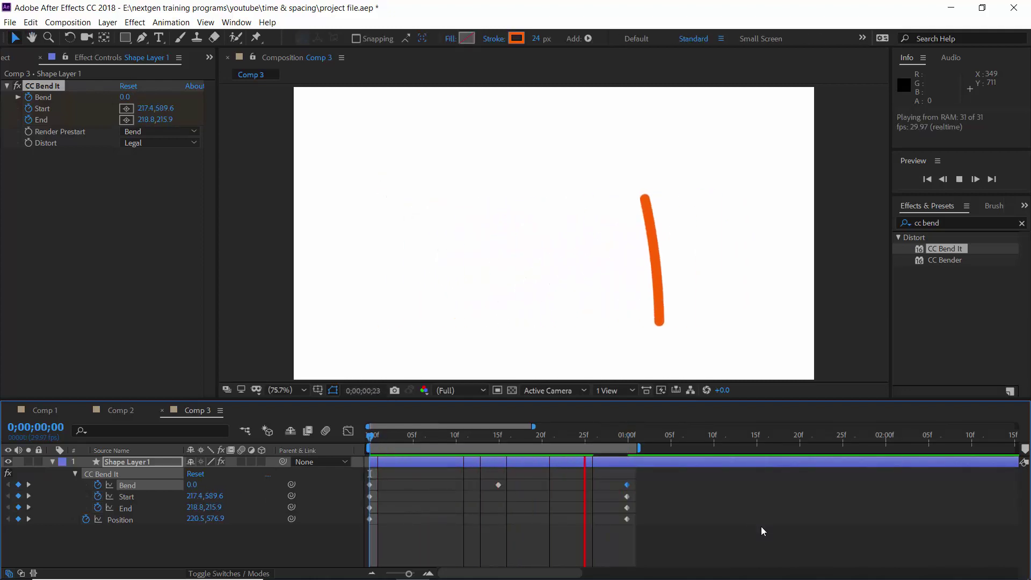
key("space")
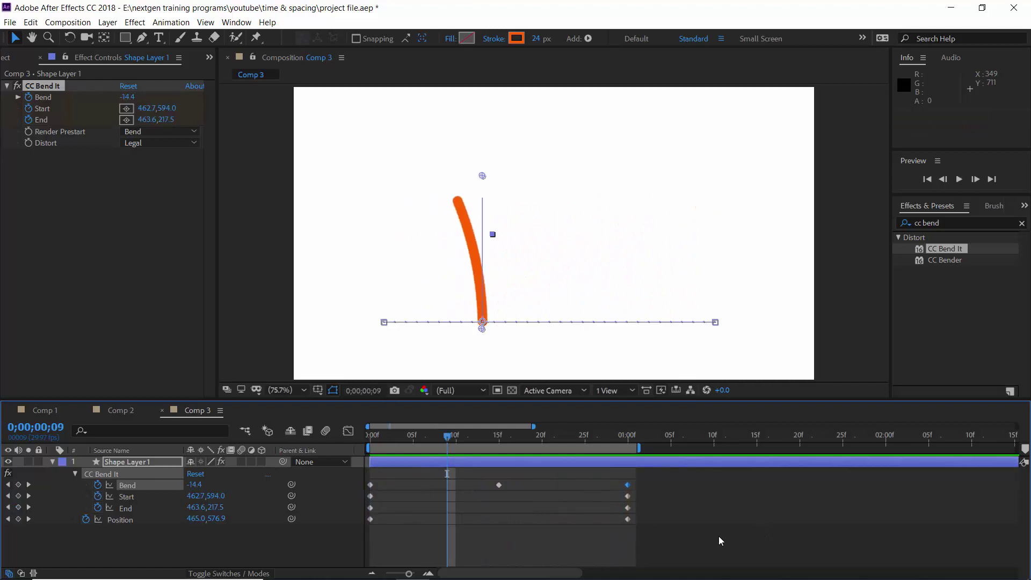
Apply Easy Ease to all Bend, Start, End and Position keyframes and preview the eased motion
left_click_drag(662, 539, 367, 482)
right_click(371, 484)
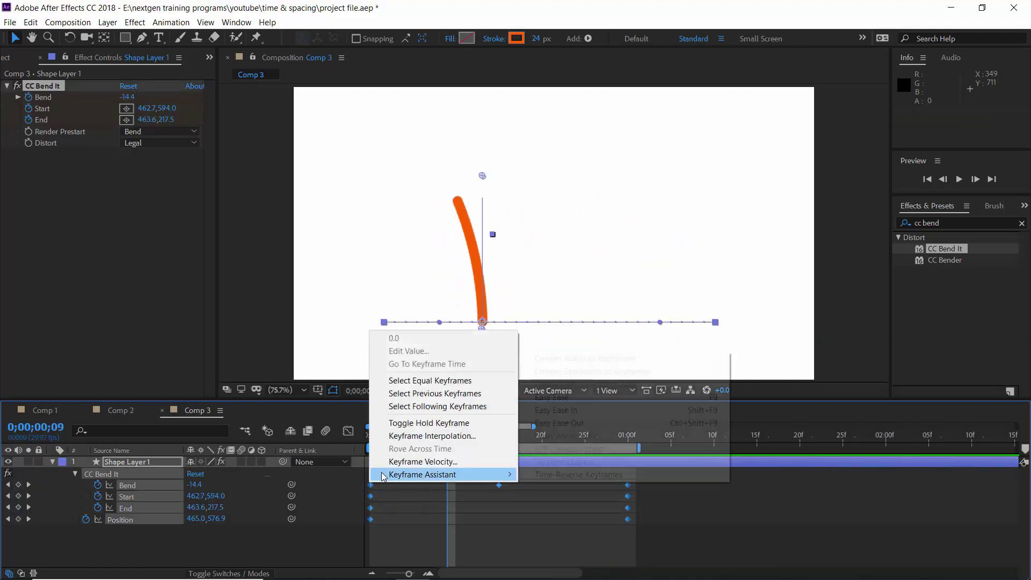
mouse_move(473, 474)
left_click(551, 397)
key("Home")
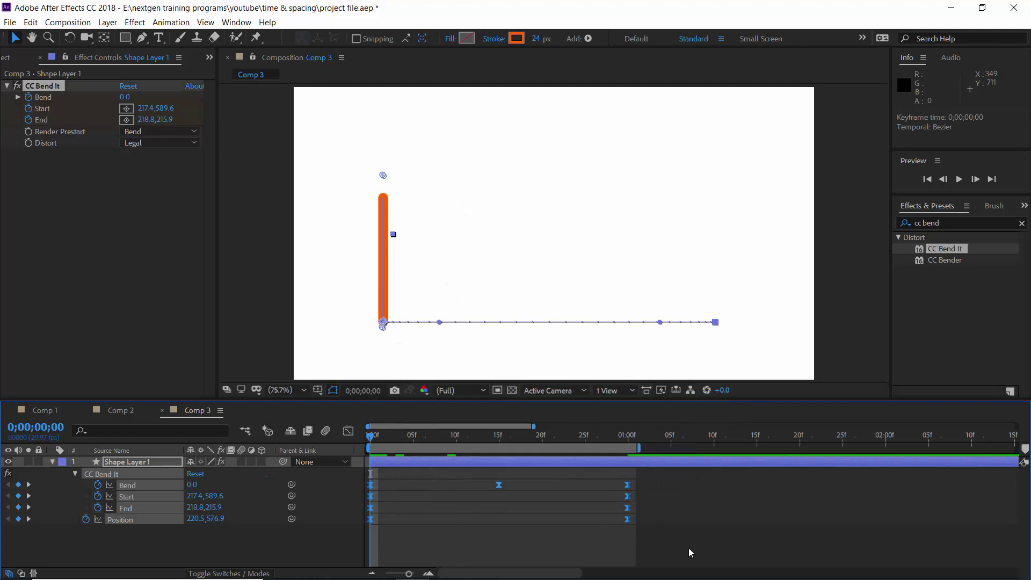
key("space")
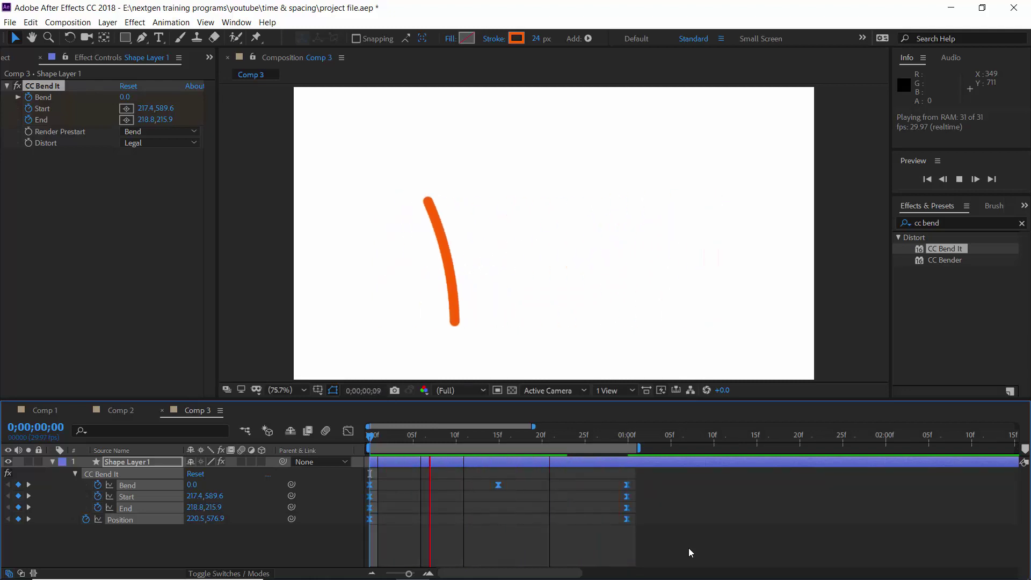
key("space")
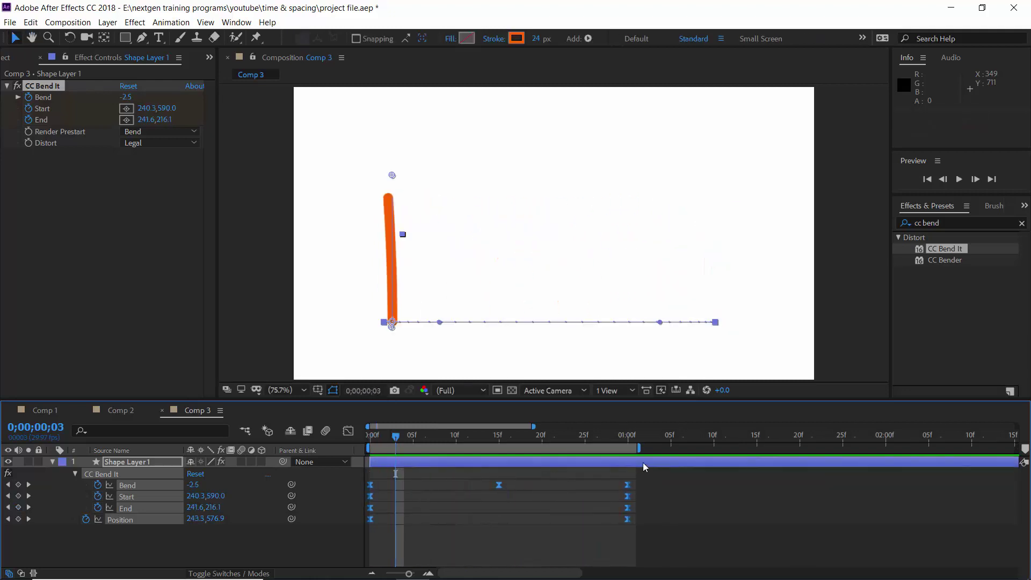
Extend the work area's end to 0;00;01;09 and set the Bend keyframe at 0;00;01;00 to 5
left_click(627, 436)
left_click_drag(638, 447, 715, 450)
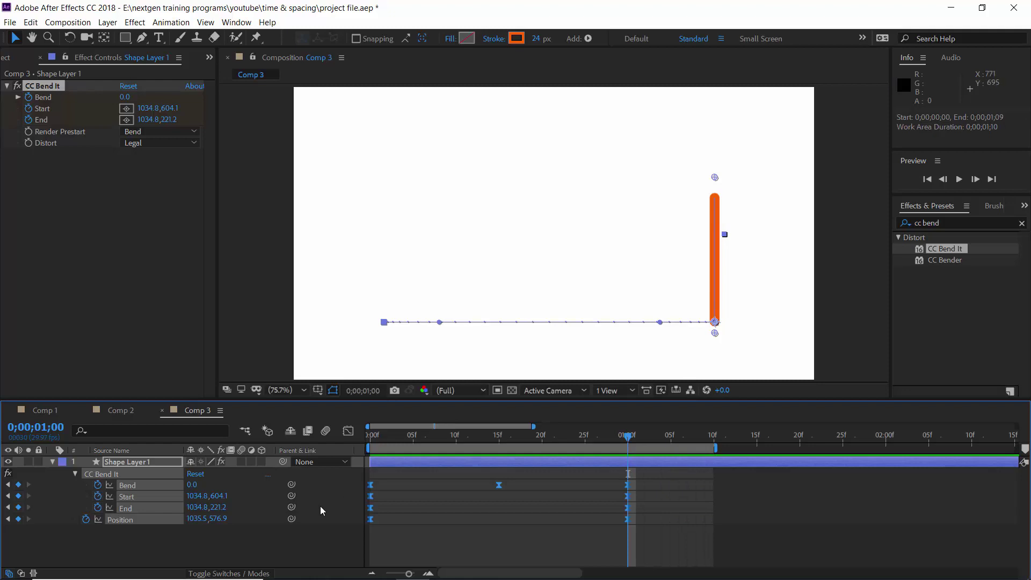
left_click(224, 539)
left_click(191, 485)
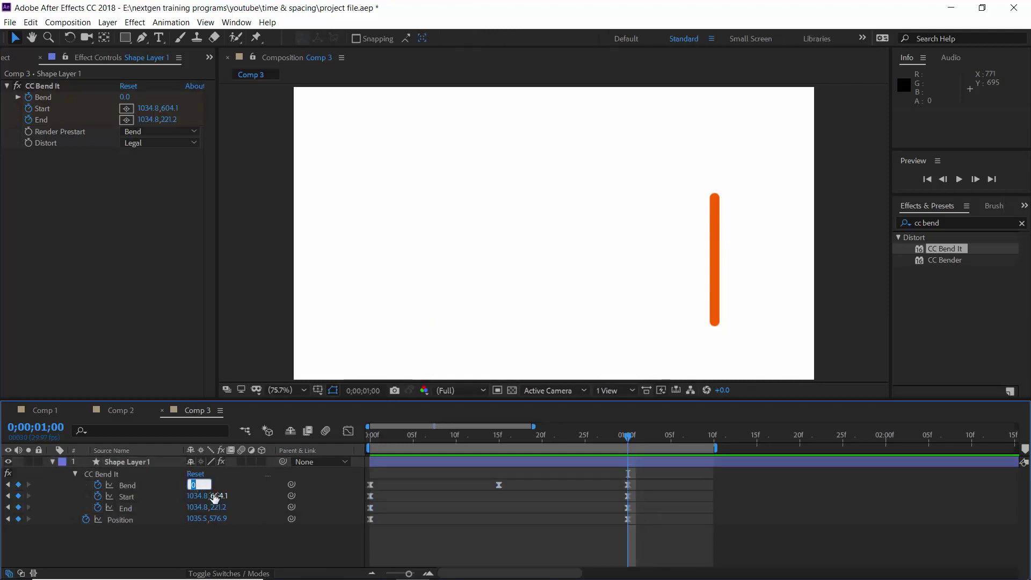
type("5")
key("Return")
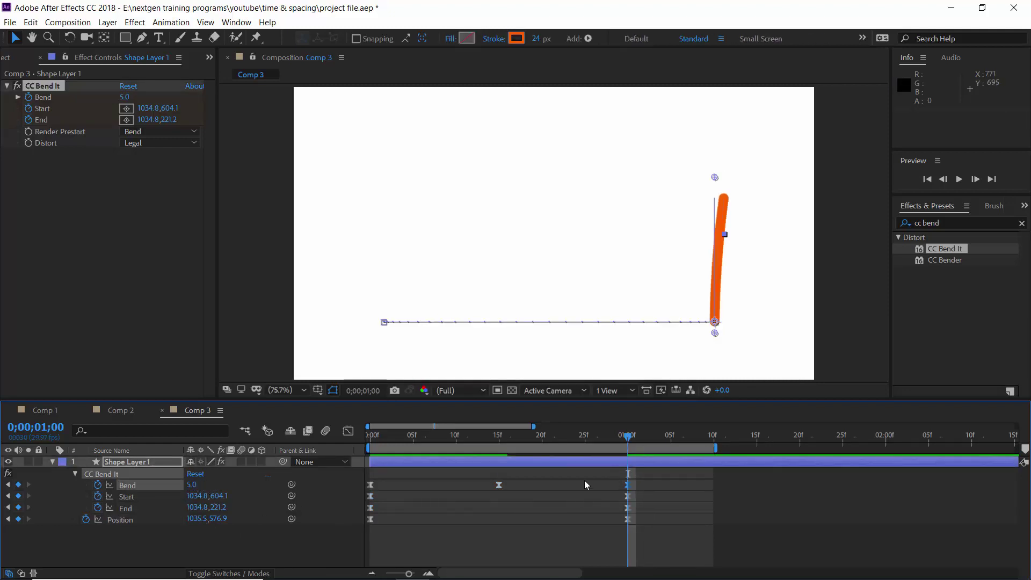
Add a Bend keyframe of 0 at 0;00;01;02
left_click_drag(628, 436, 647, 439)
left_click(200, 486)
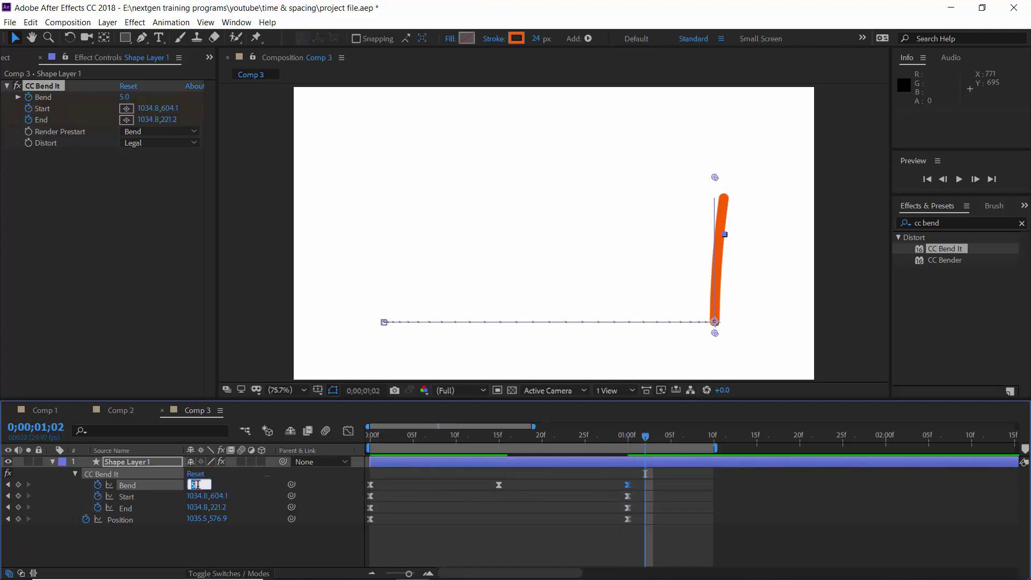
type("0")
key("Return")
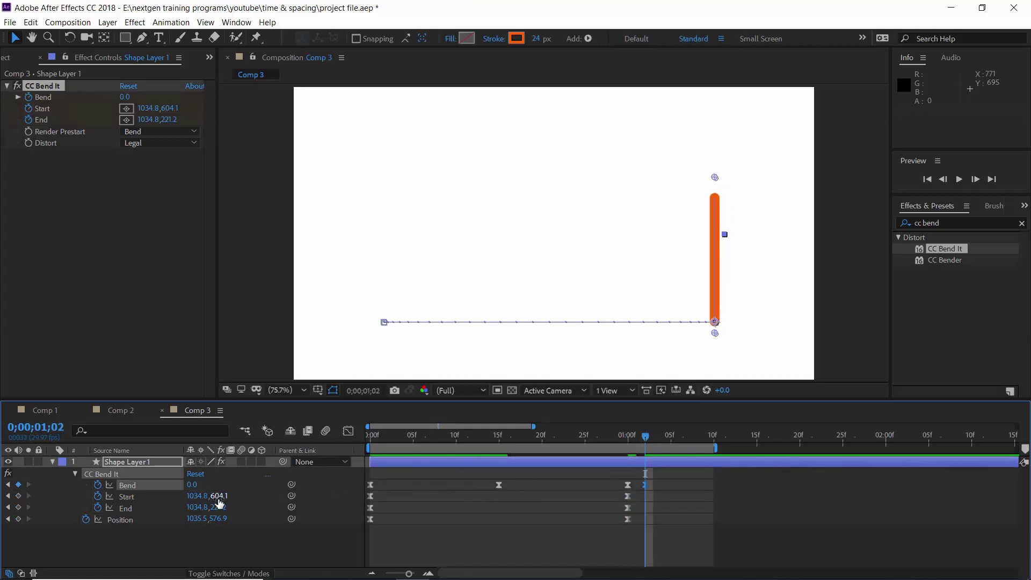
Preview the overshooting bend with its value graph shown in the Graph Editor and park the current time at 0;00;00;15
left_click(348, 431)
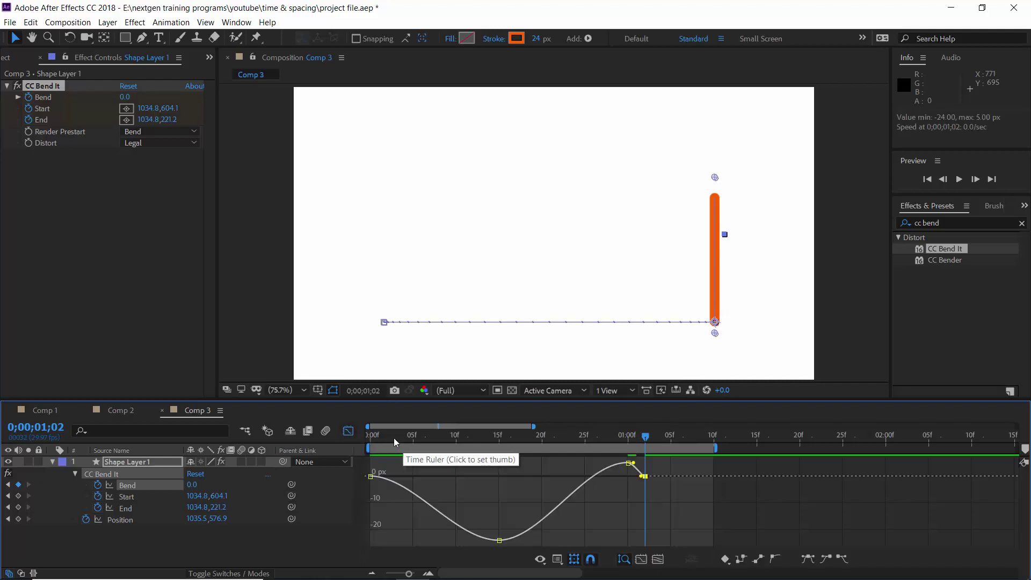
key("Home")
key("space")
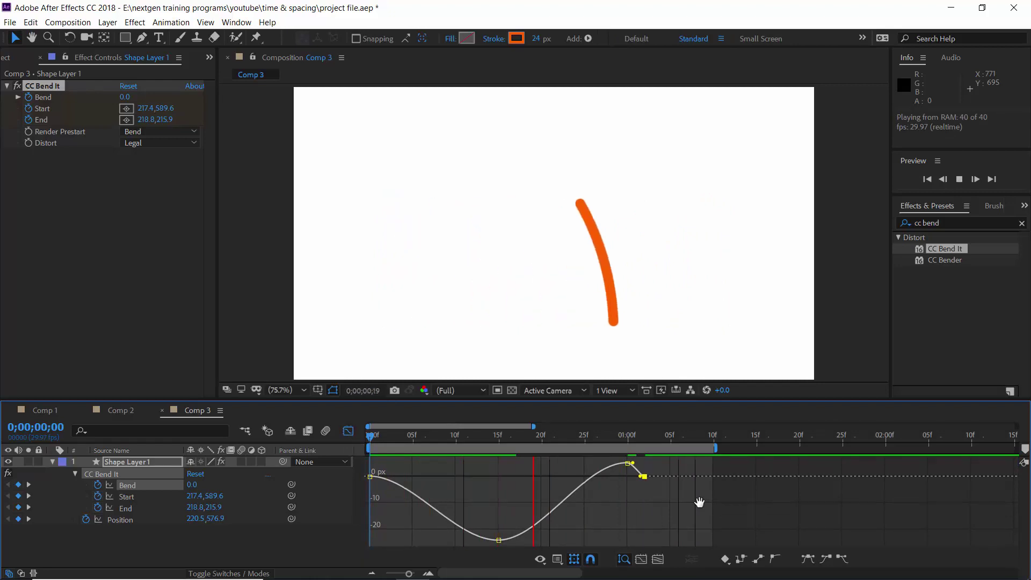
key("space")
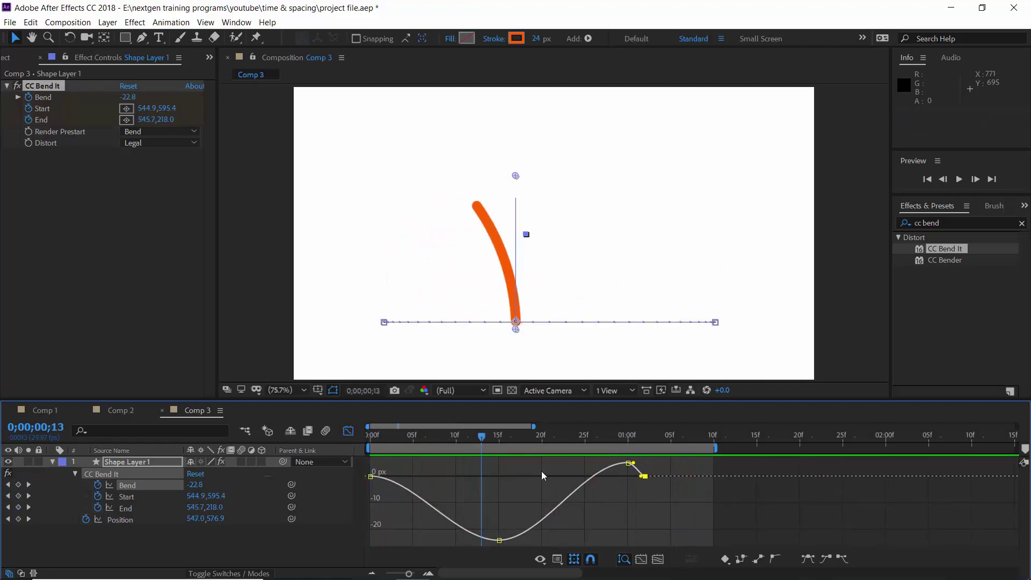
left_click(499, 437)
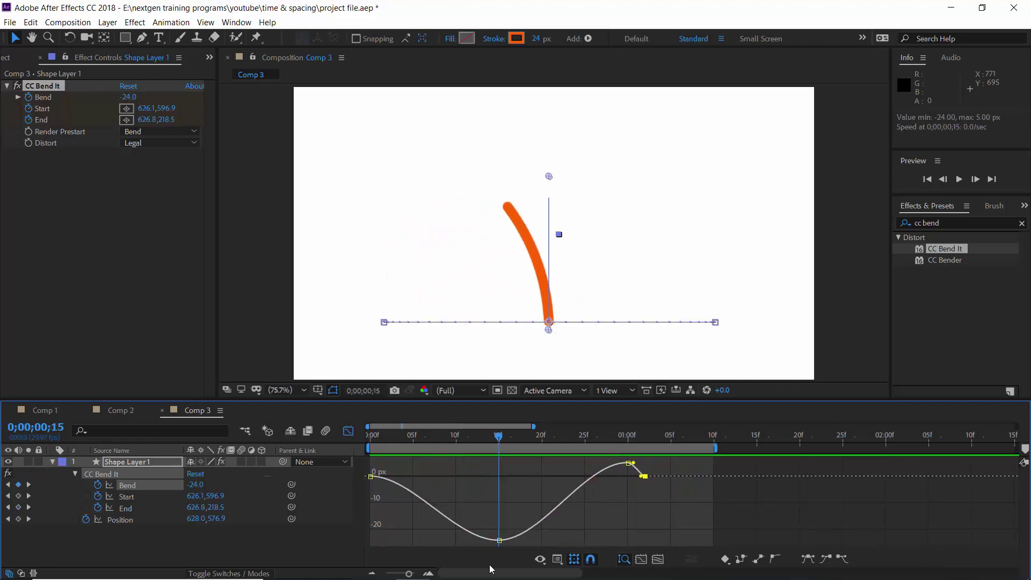
Steepen the Bend value graph between 0;00;00;00 and 0;00;00;15 by lengthening the facing handles to about 8 and 9 frames
left_click(499, 540)
left_click_drag(454, 542, 427, 542)
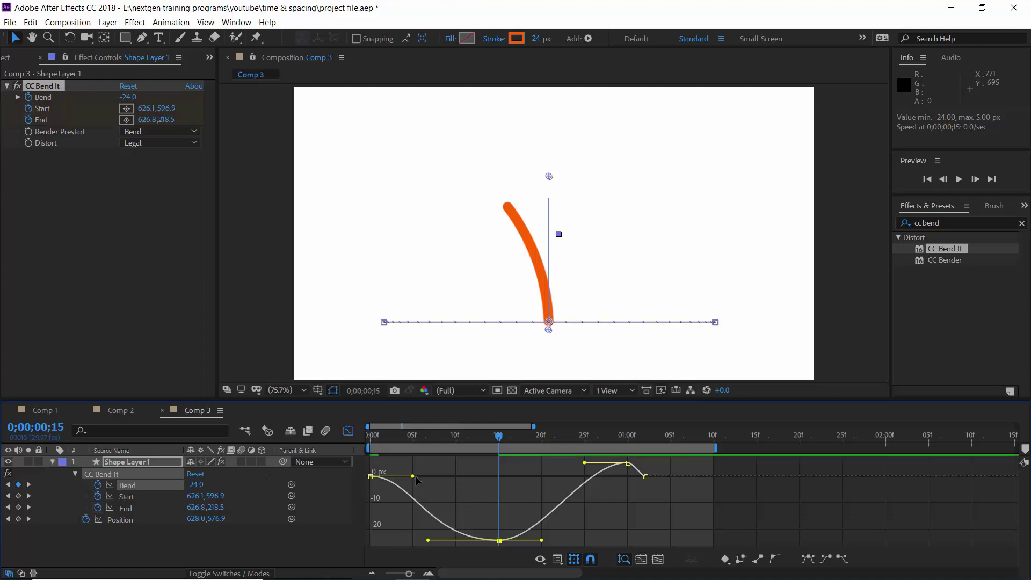
left_click_drag(417, 478, 444, 483)
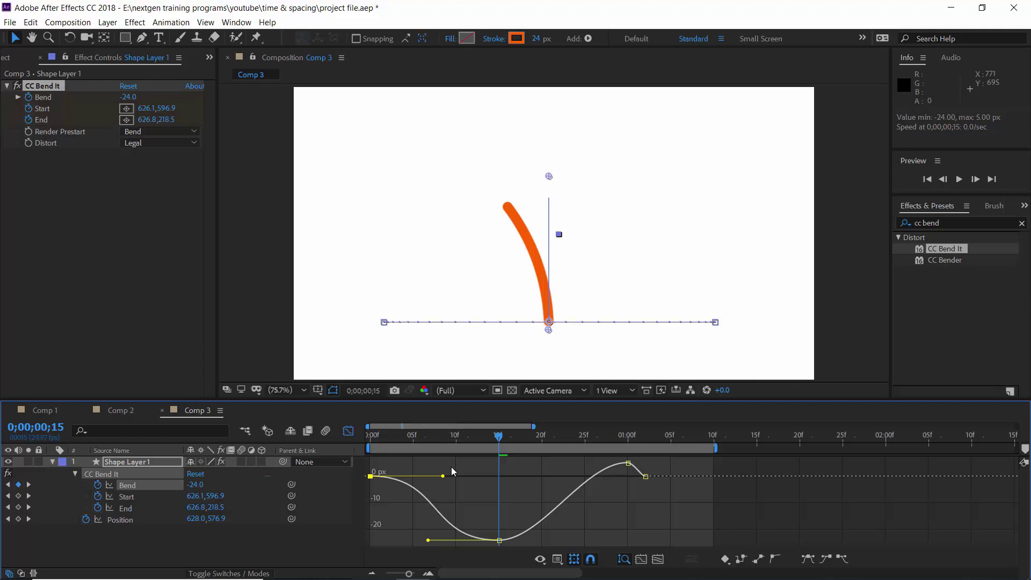
left_click_drag(499, 439, 474, 440)
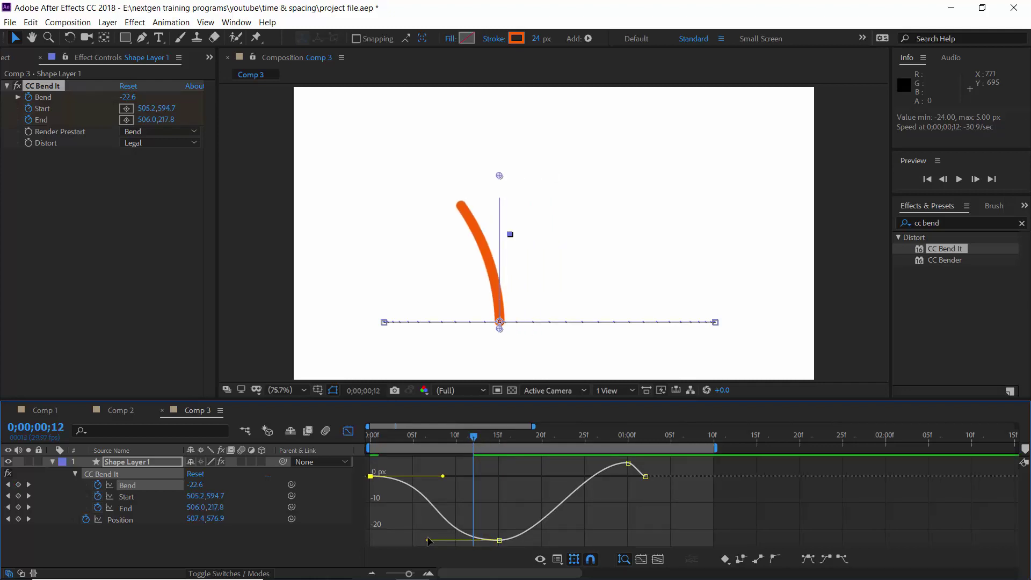
mouse_move(428, 542)
left_mouse_down()
mouse_move(413, 542)
mouse_move(422, 540)
left_mouse_up()
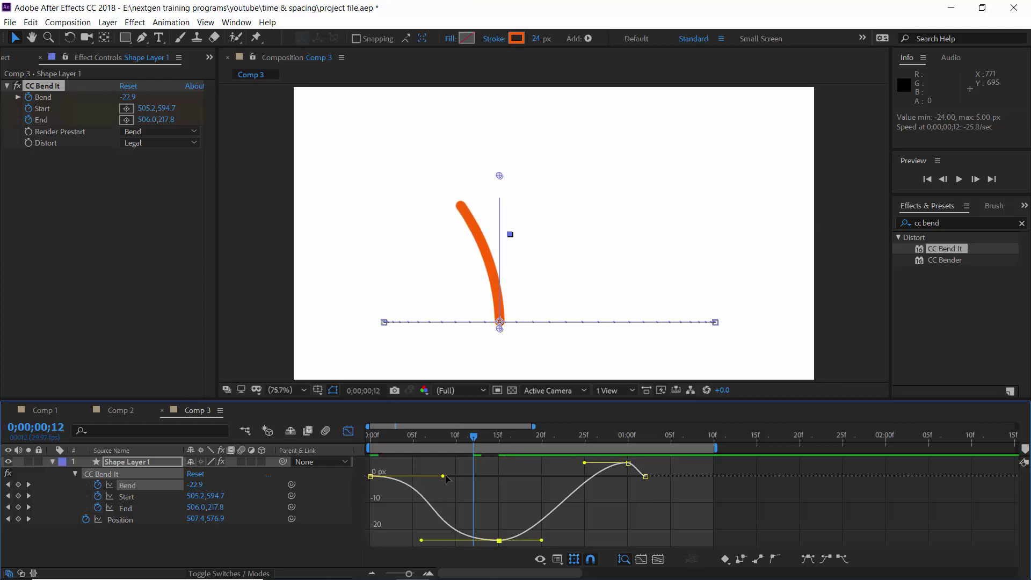
left_click_drag(443, 476, 442, 479)
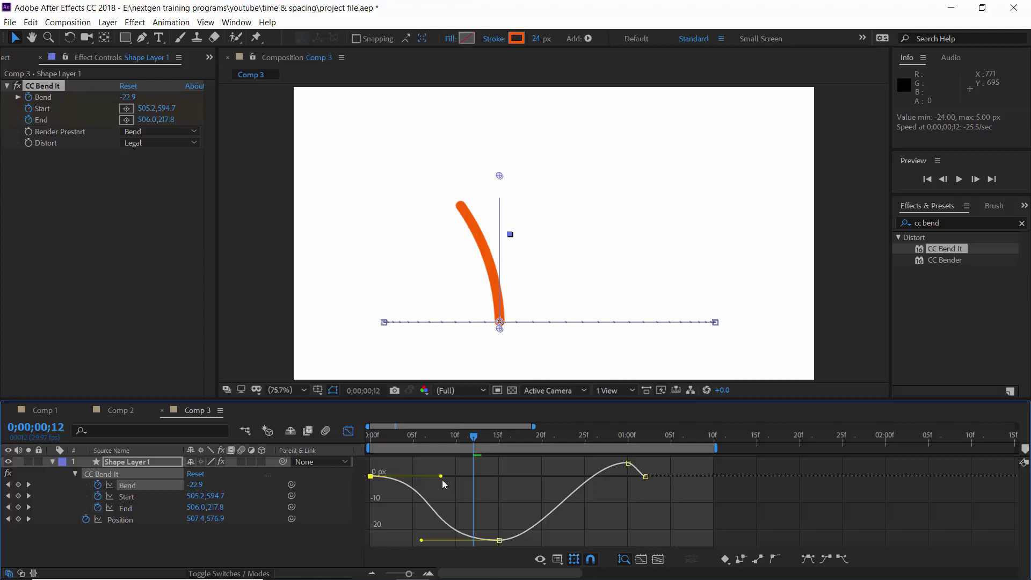
Shorten the incoming Bend handle at 0;00;01;00 to about 3 frames and lengthen the outgoing handle at 0;00;00;15 to about 8 frames
left_click_drag(473, 436, 608, 449)
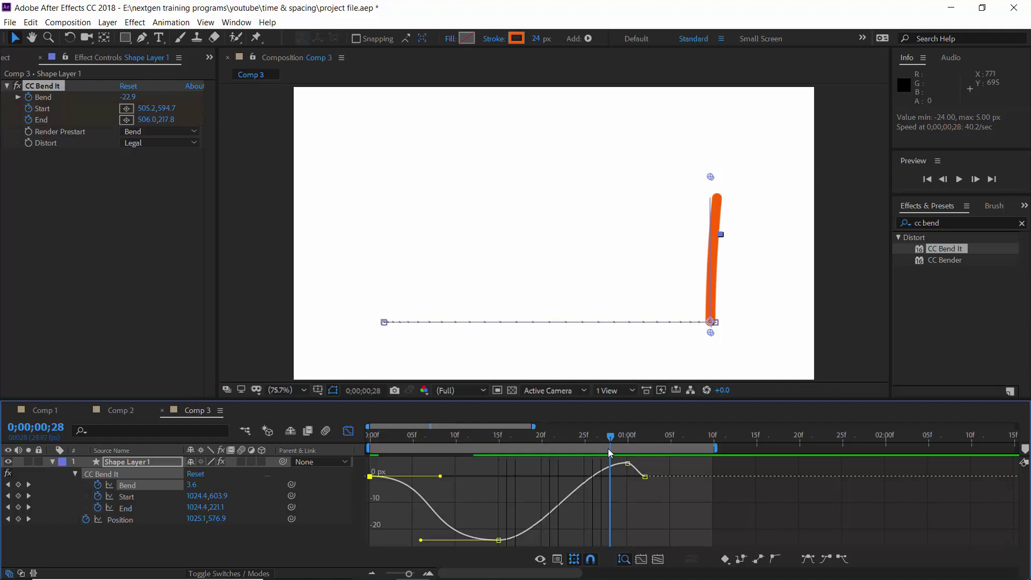
mouse_move(608, 449)
left_mouse_down()
mouse_move(594, 451)
mouse_move(591, 465)
mouse_move(608, 465)
left_mouse_up()
left_click(529, 525)
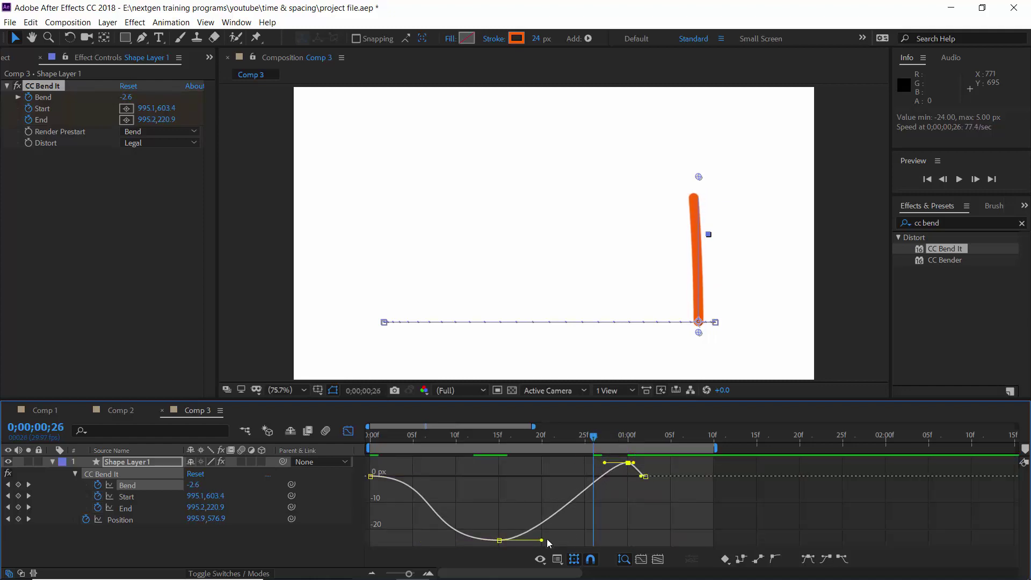
left_click_drag(542, 540, 569, 541)
left_click_drag(601, 441, 626, 448)
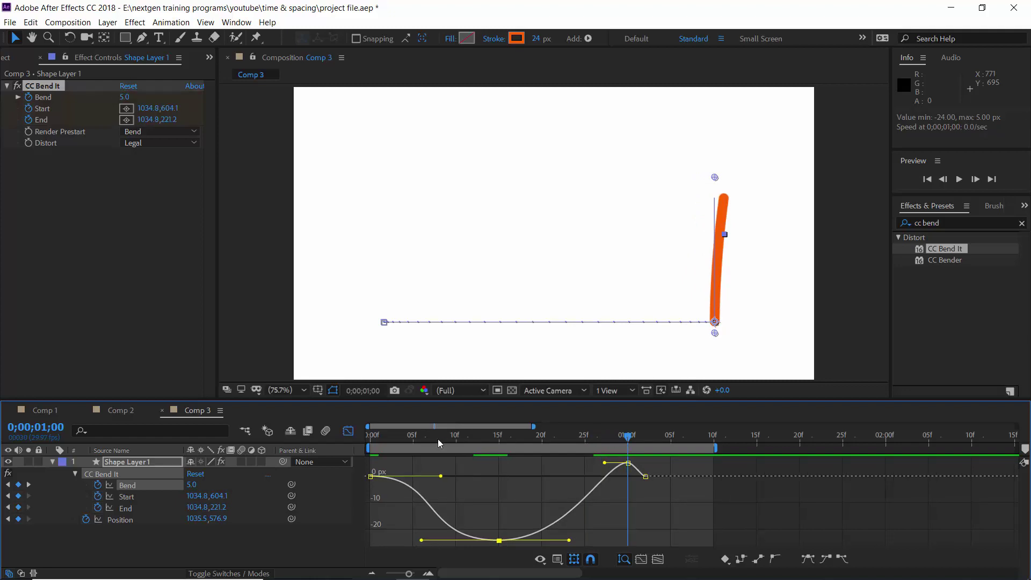
Preview the reshaped bend animation from the start of Comp 3
left_click_drag(437, 439, 359, 444)
key("space")
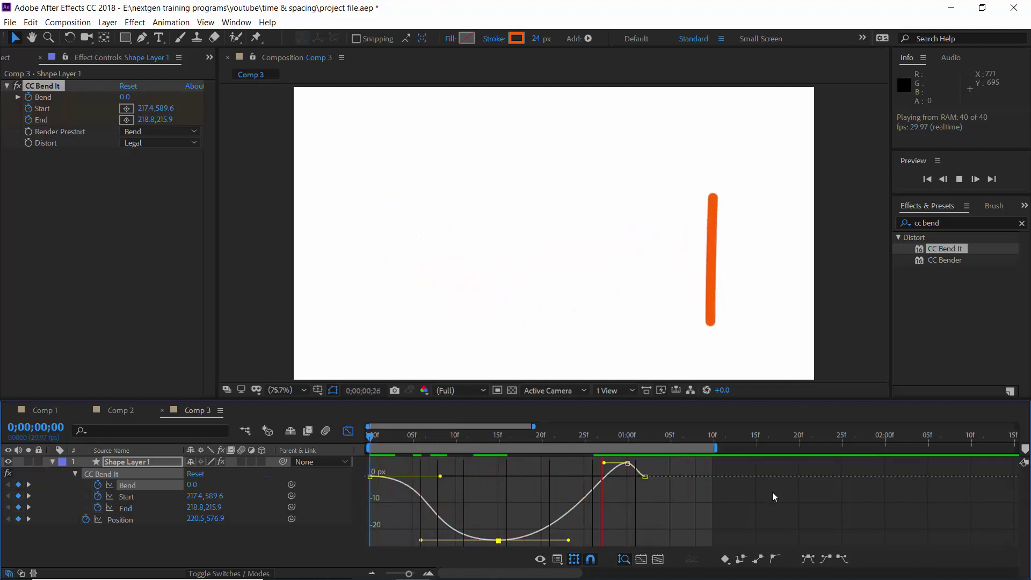
key("space")
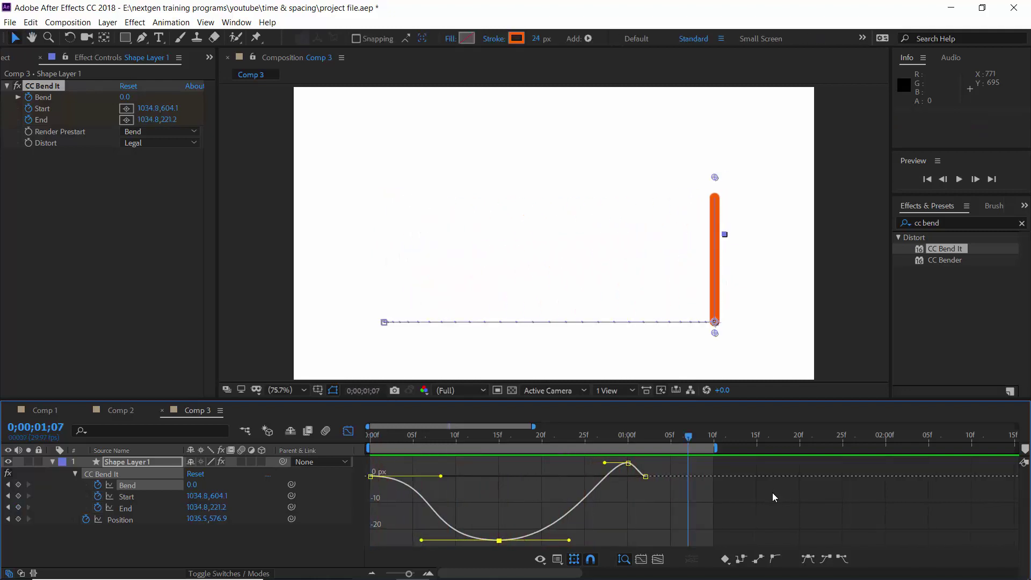